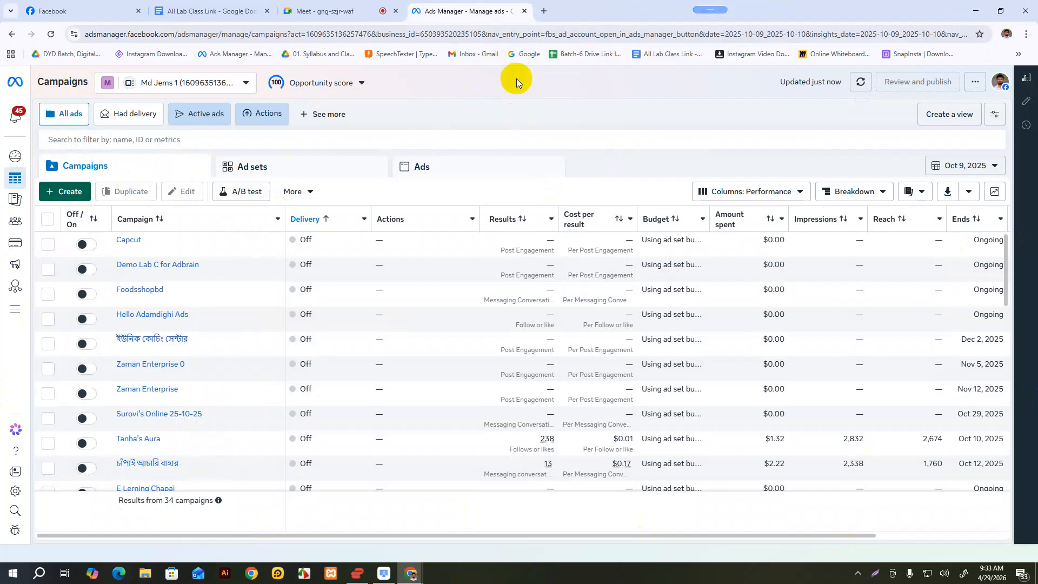
Create a new campaign with the Traffic objective and the manual traffic campaign setup.
left_click(72, 192)
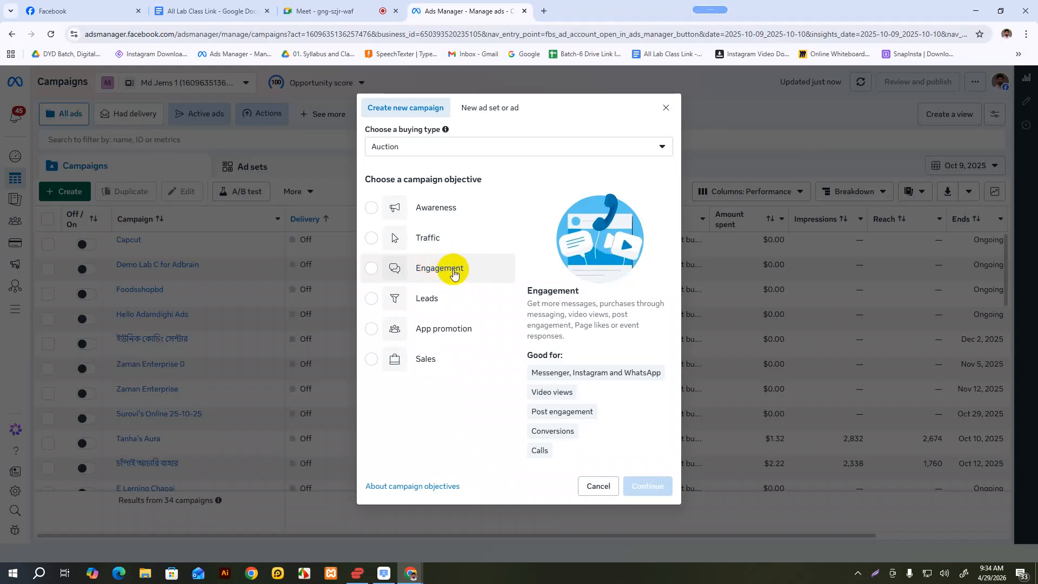
left_click(437, 246)
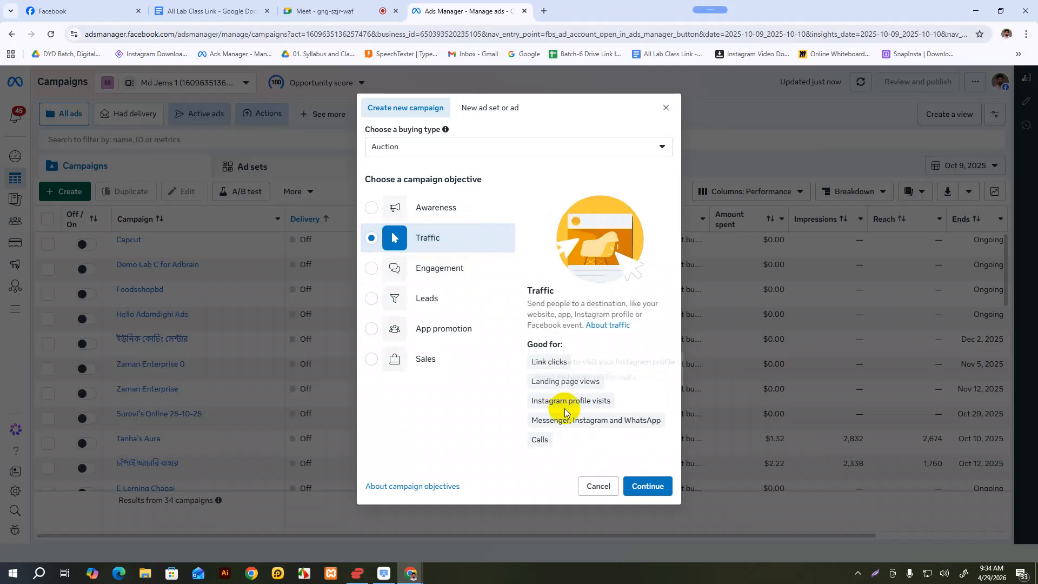
left_click(648, 486)
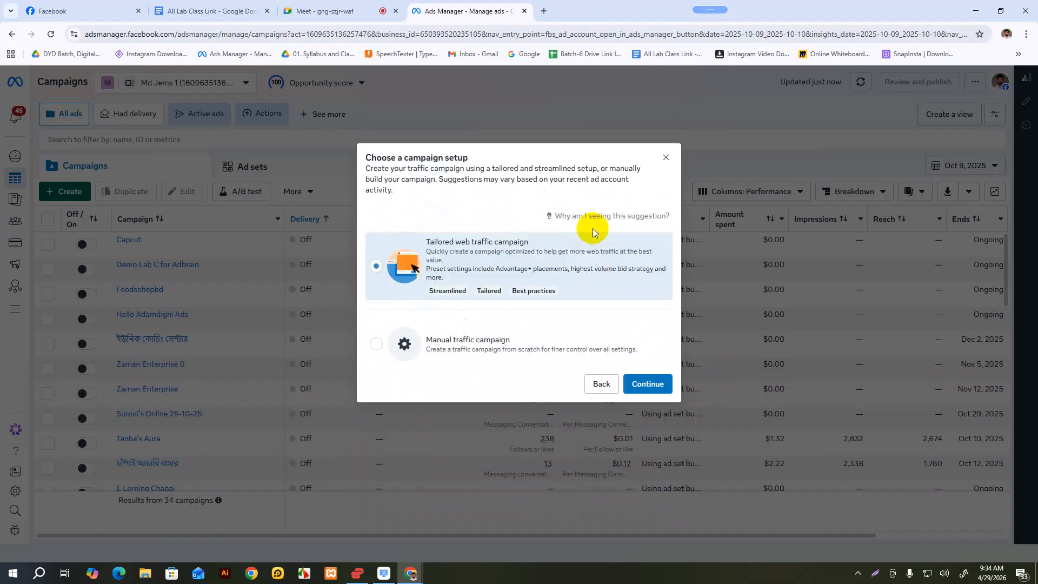
left_click(458, 346)
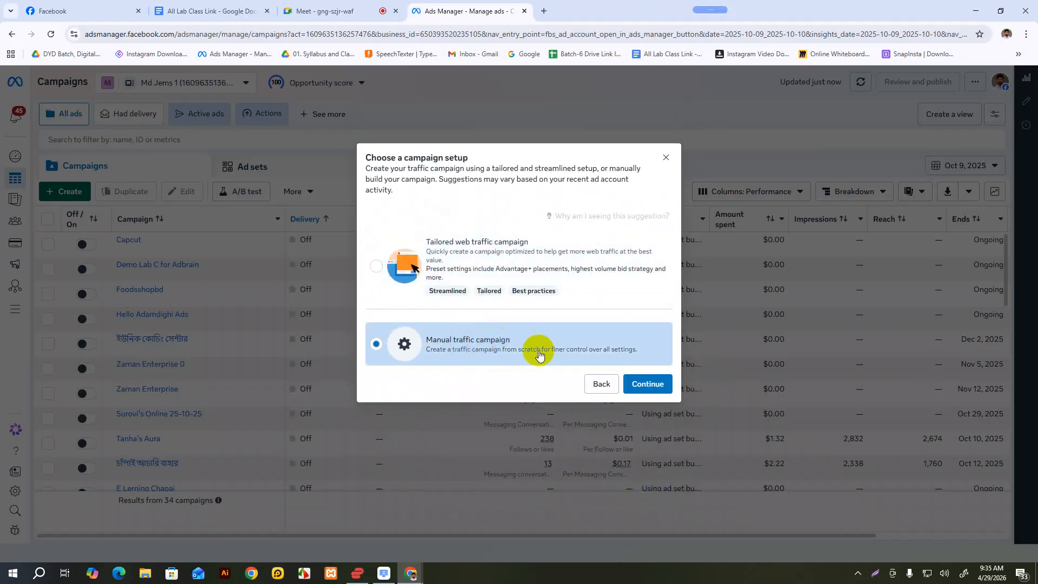
left_click(648, 385)
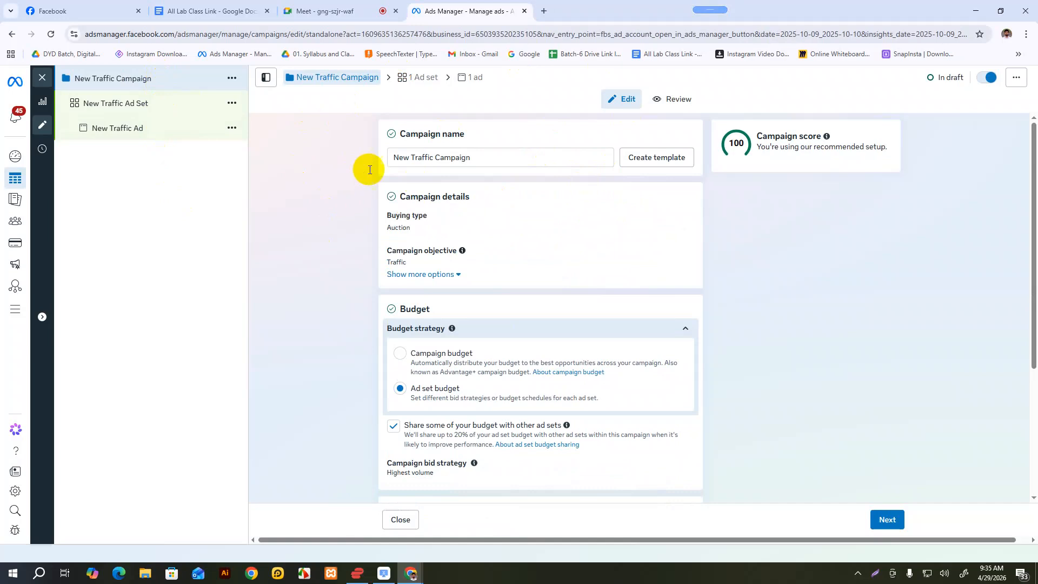
Open Instagram in a new browser tab and choose the saved official profile for login.
left_click(544, 11)
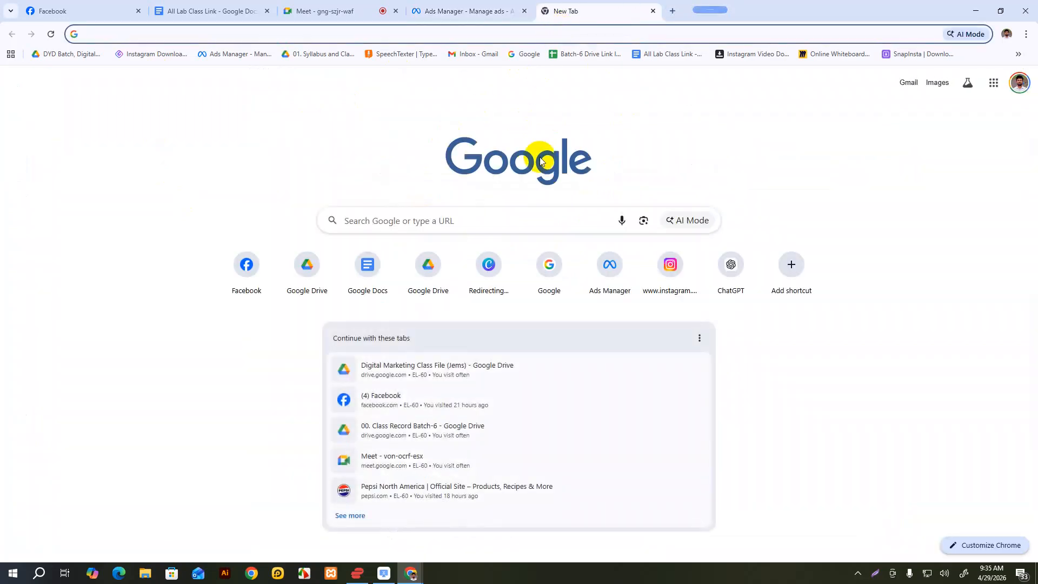
left_click(670, 264)
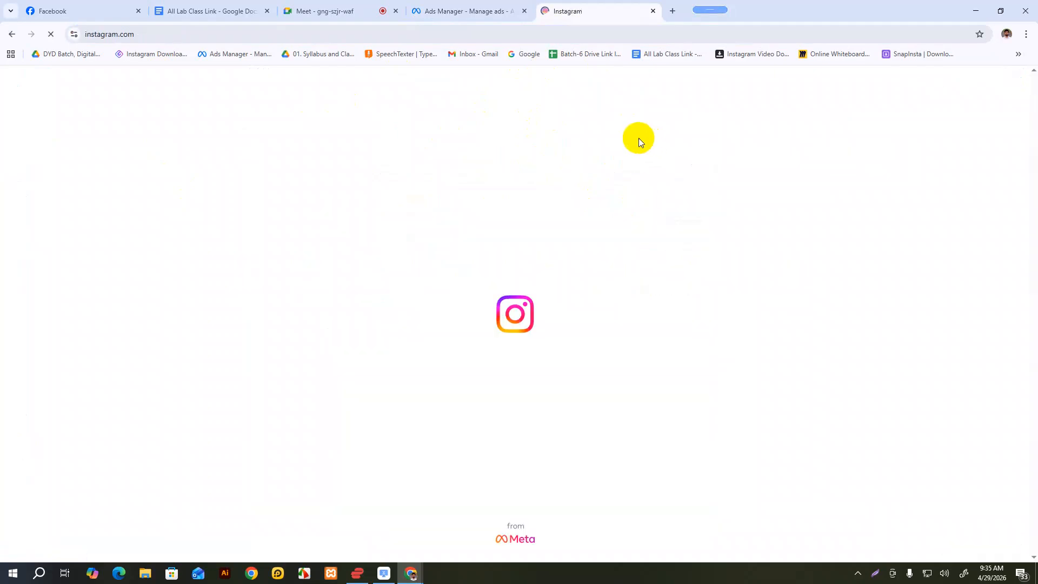
left_click(897, 343)
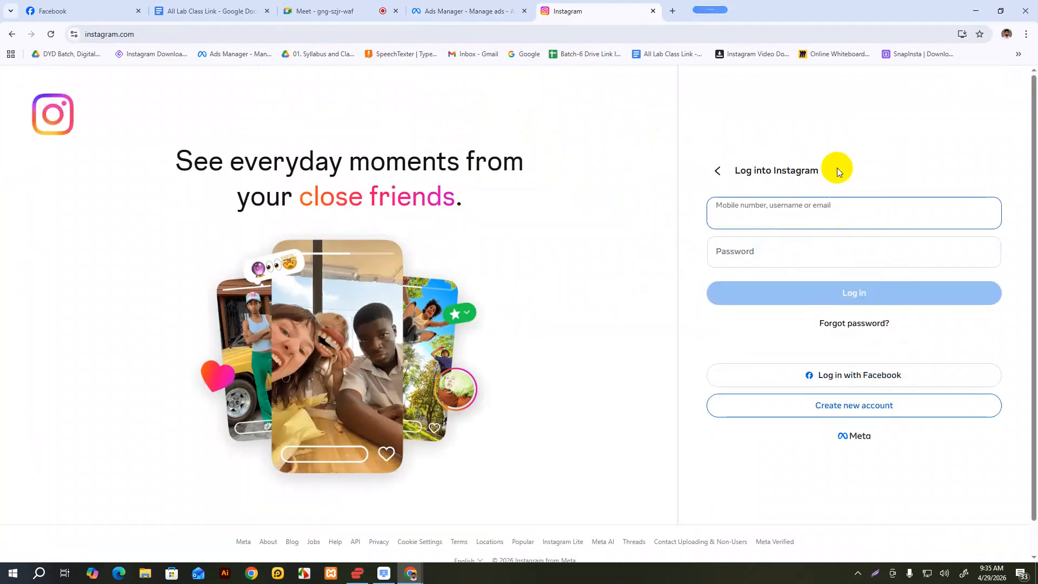
left_click(719, 171)
left_click(797, 285)
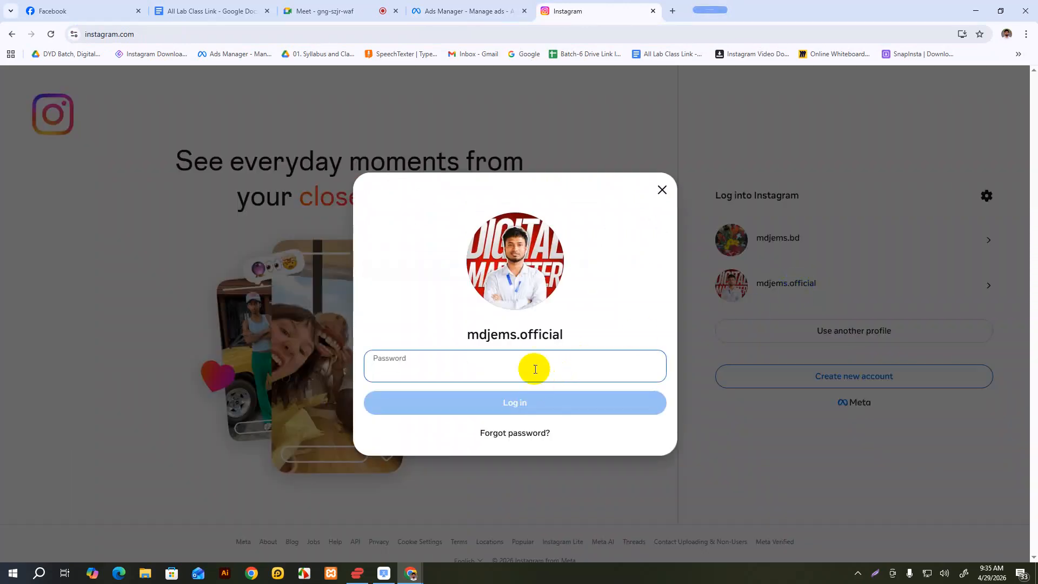
Try to log in to the saved Instagram profile with the account password and dismiss the offer to save it.
type("•••••••••••••••••")
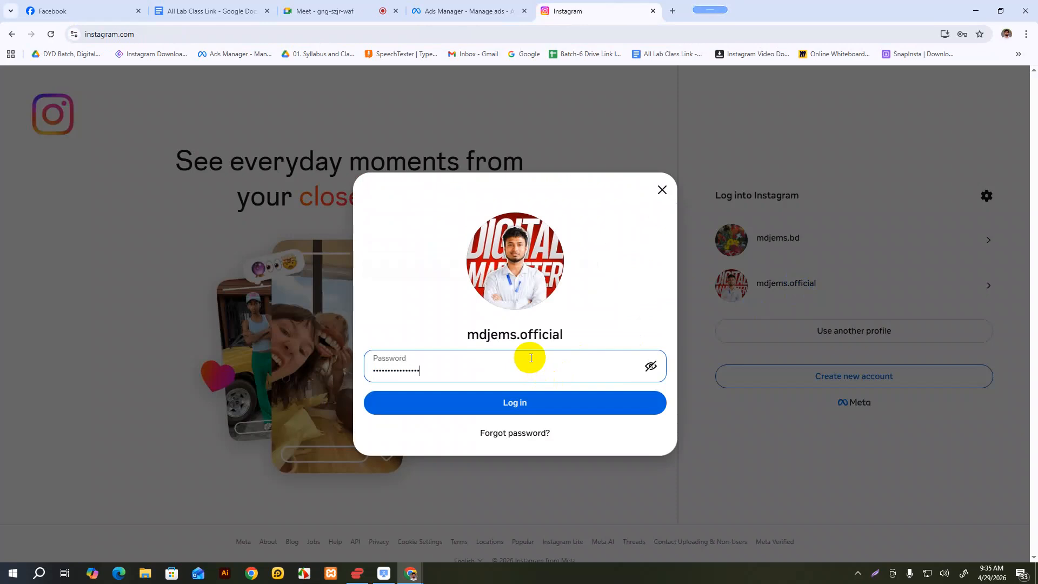
left_click(540, 398)
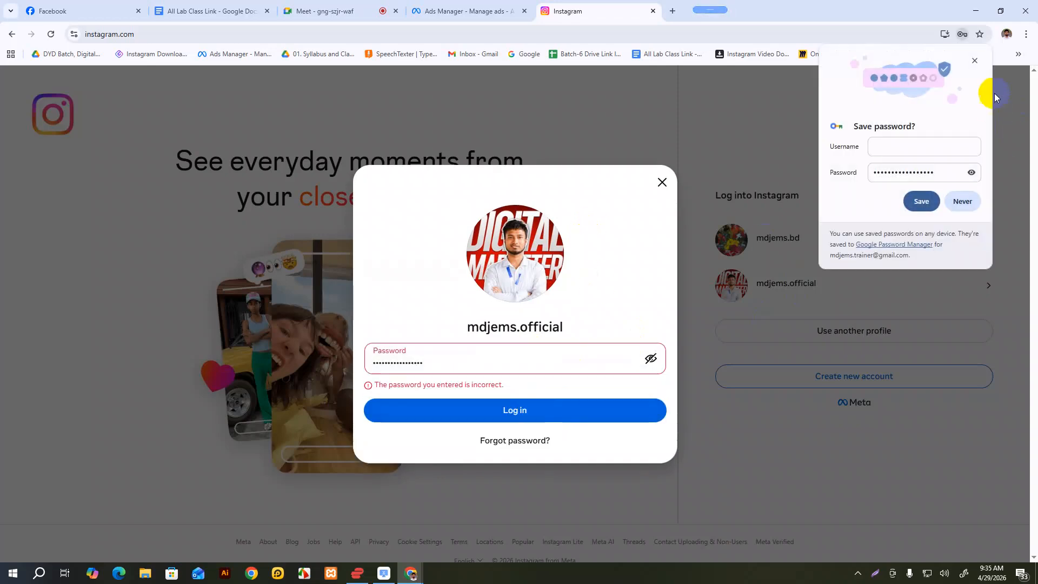
left_click(975, 61)
Replace the entered account password and submit the Instagram login again.
left_click_drag(486, 360, 349, 348)
type("•")
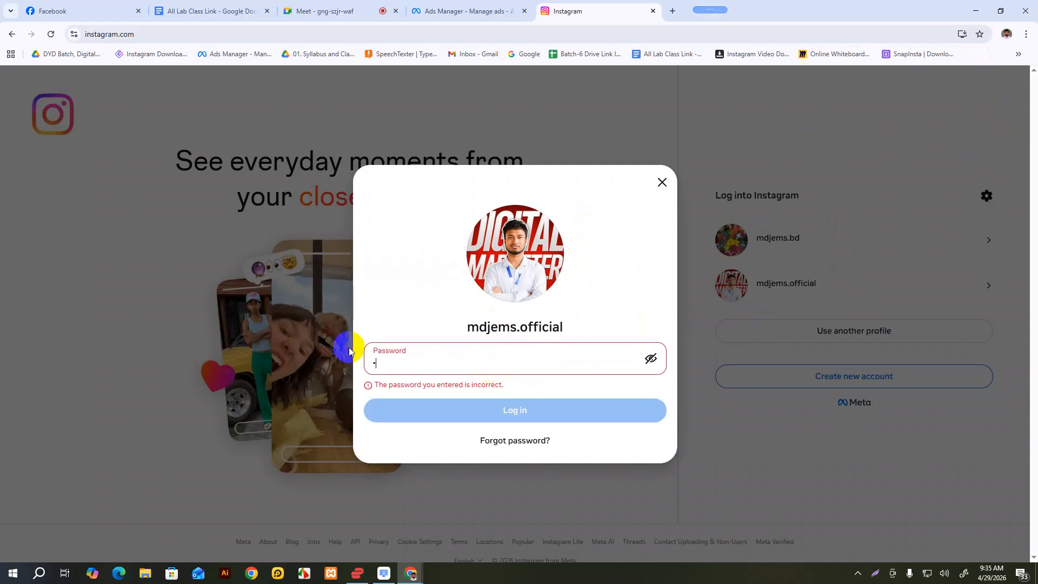
left_click(651, 359)
type("r")
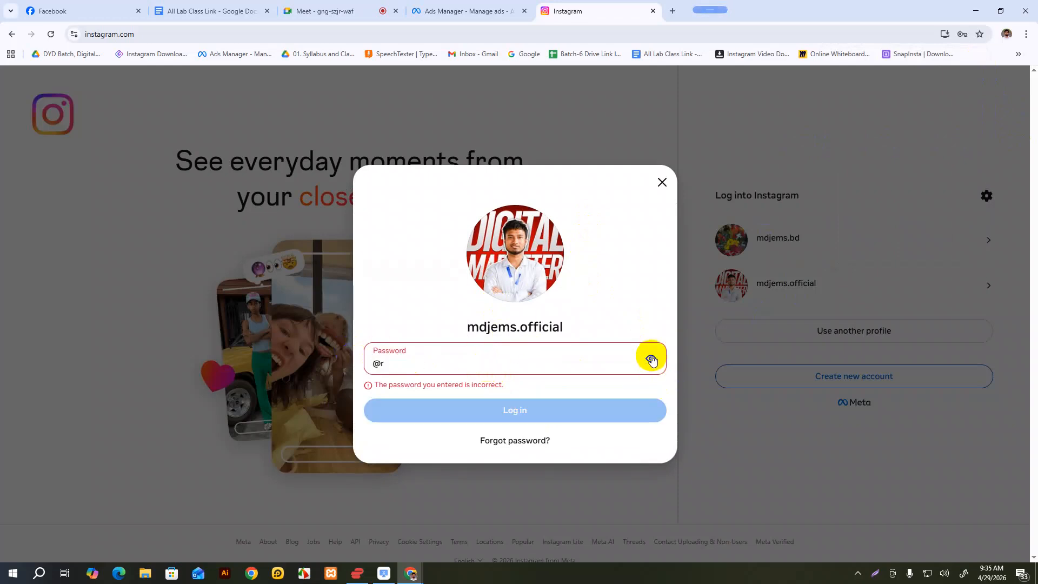
left_click(652, 359)
type("•••••")
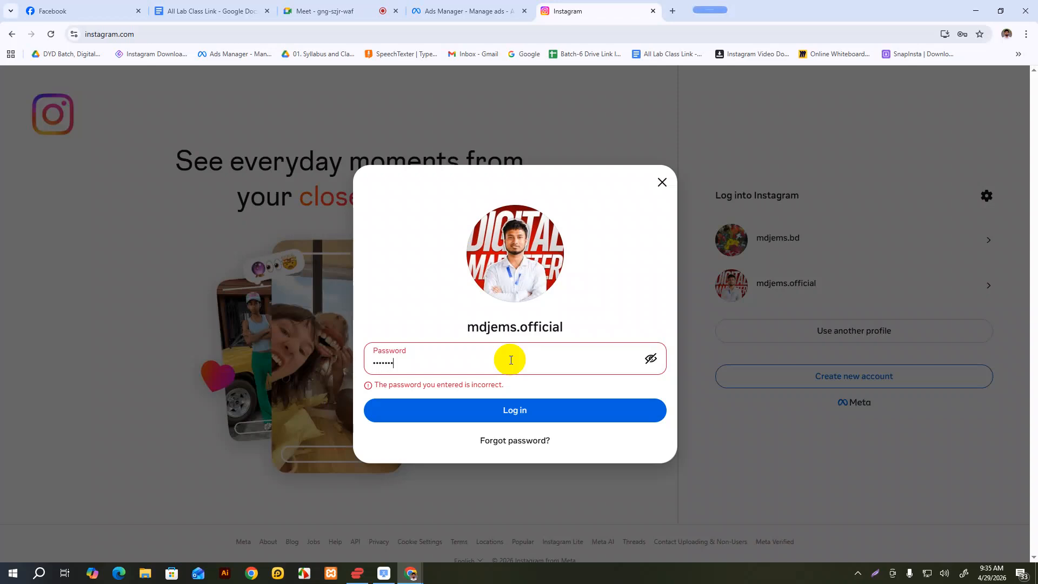
type("•••••")
left_click(514, 411)
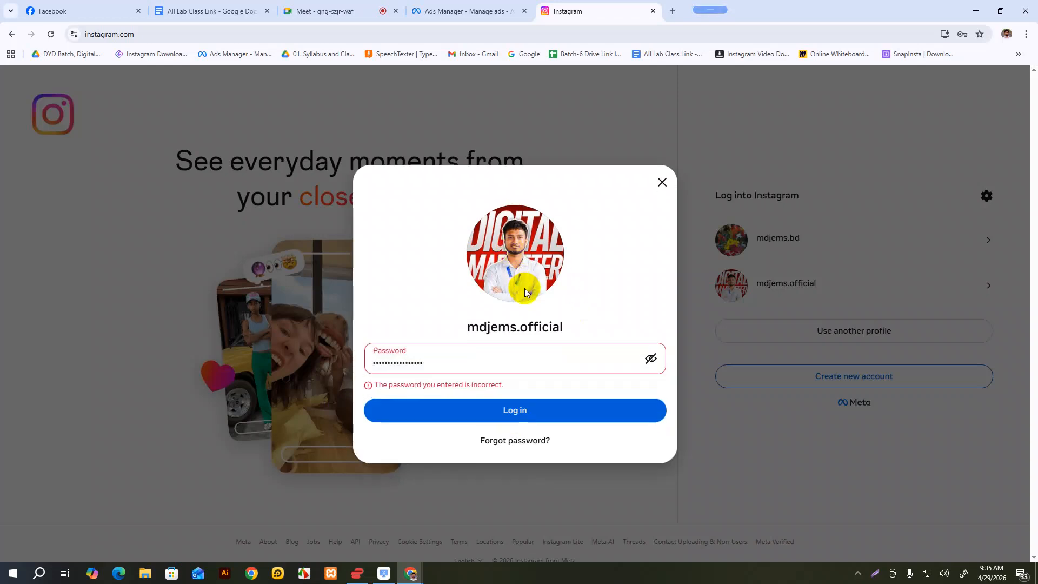
left_click_drag(429, 361, 336, 361)
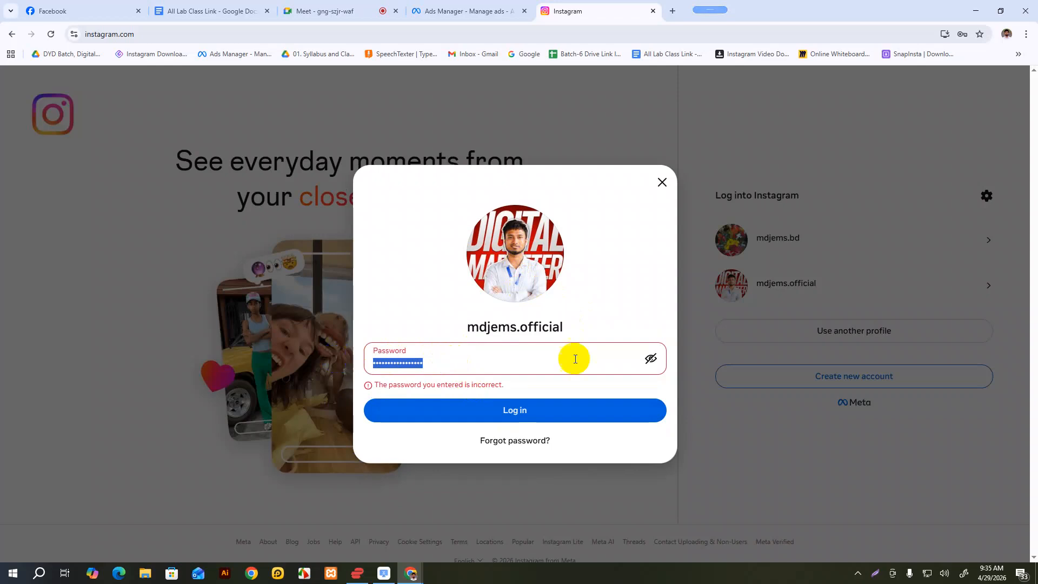
View the logged-in account's own Instagram profile page.
scroll(491, 336, "down", 3)
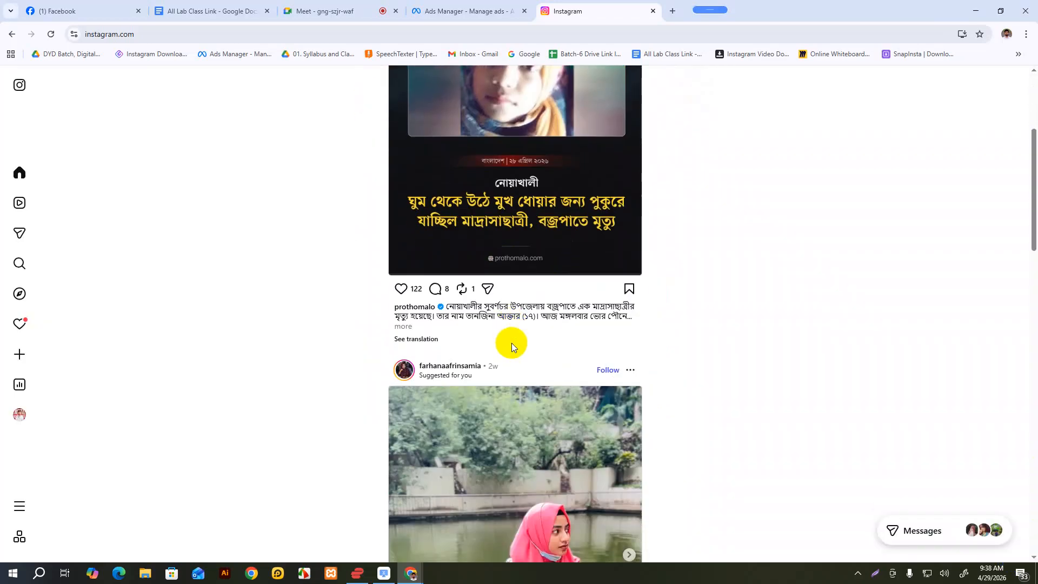
left_click(21, 413)
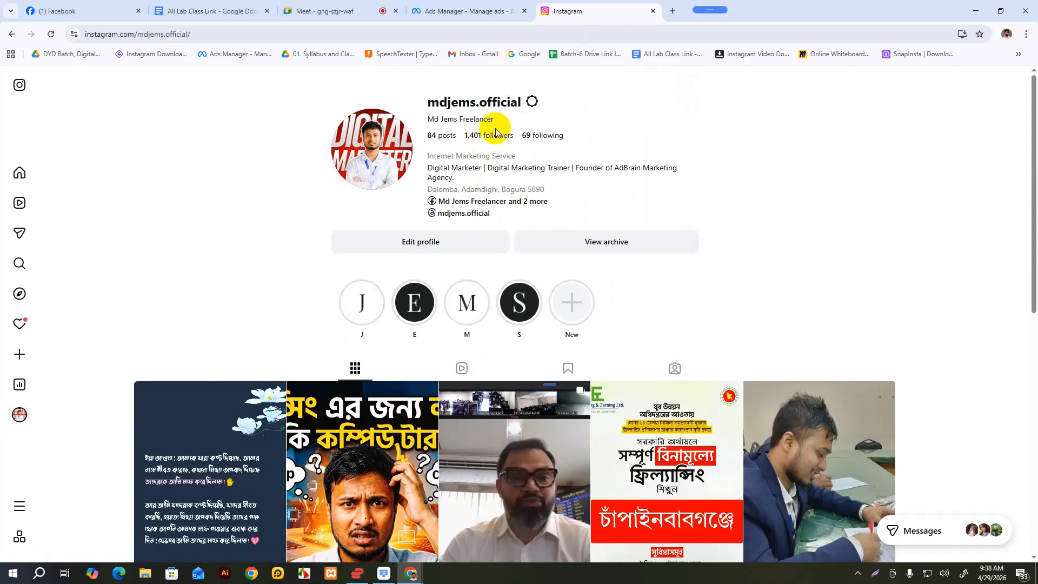
Switch back to Ads Manager and rename the campaign to the owner's name followed by "for ig follow".
left_click(475, 10)
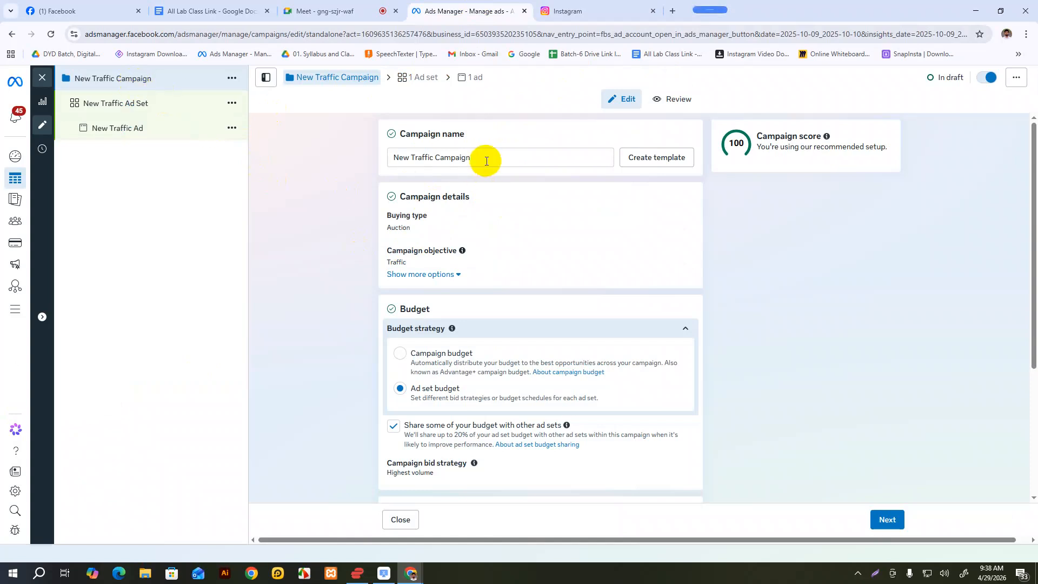
left_click_drag(486, 161, 382, 158)
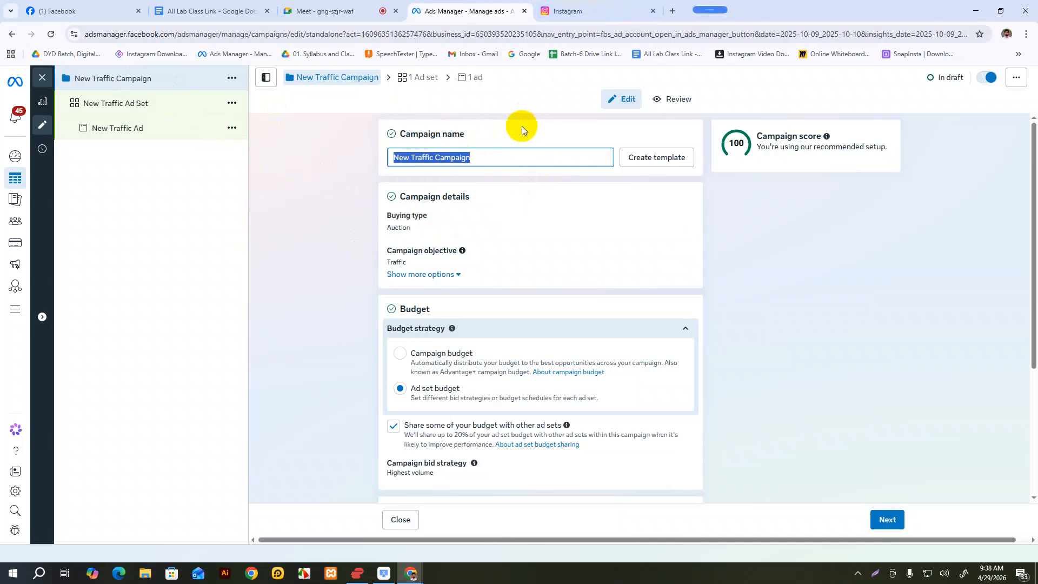
type("md jems i")
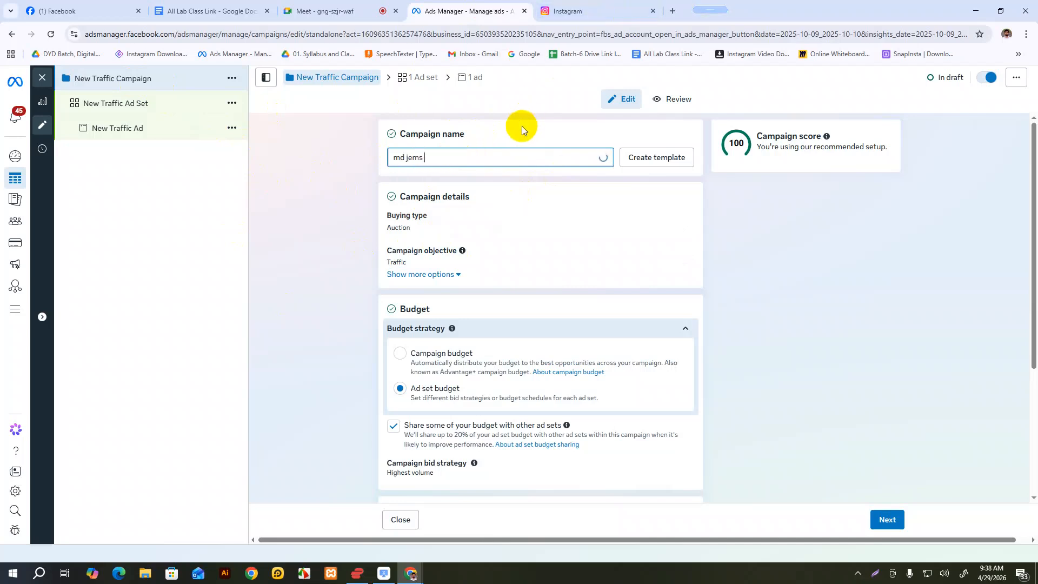
type("g follow")
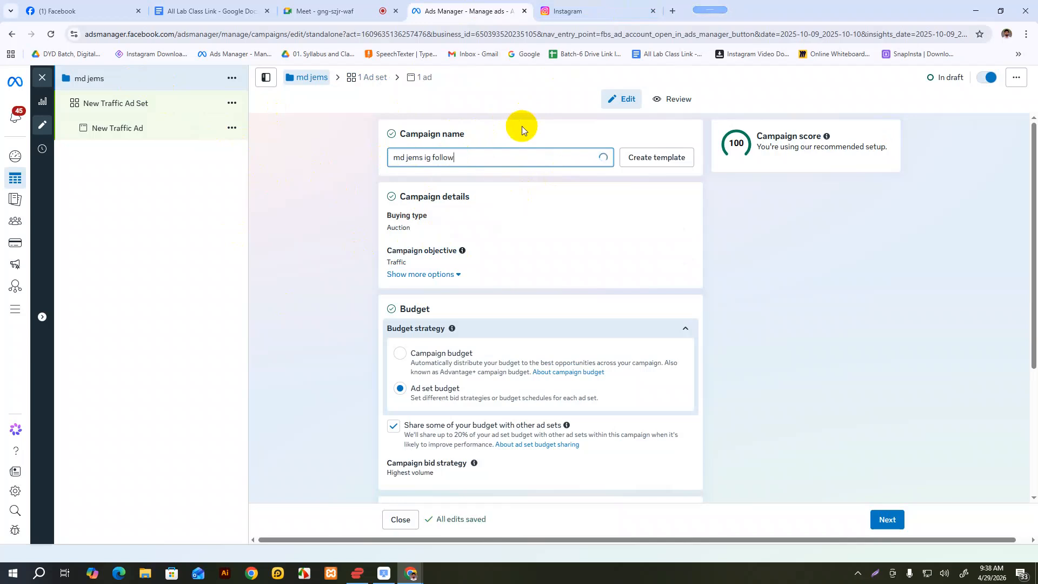
left_click(423, 158)
type("for ig follow")
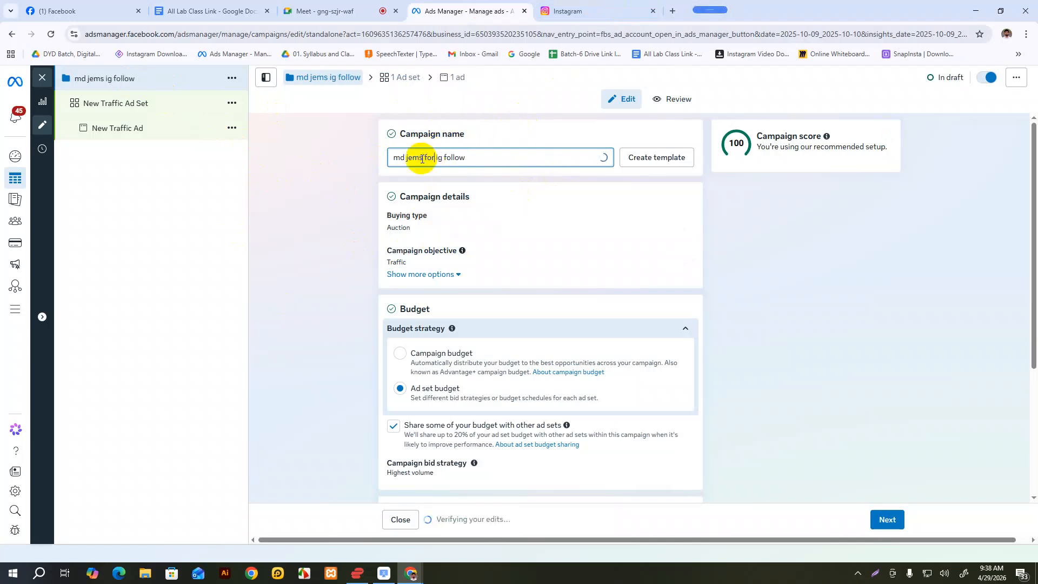
Continue to the ad set and set its conversion location to Instagram or Facebook.
scroll(489, 332, "down", 3)
left_click(886, 518)
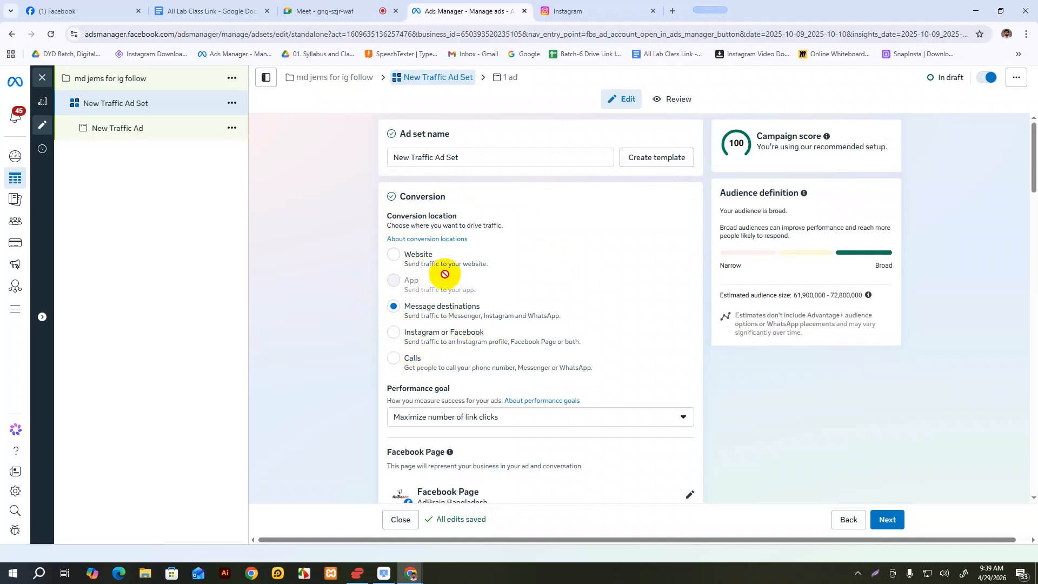
mouse_move(444, 274)
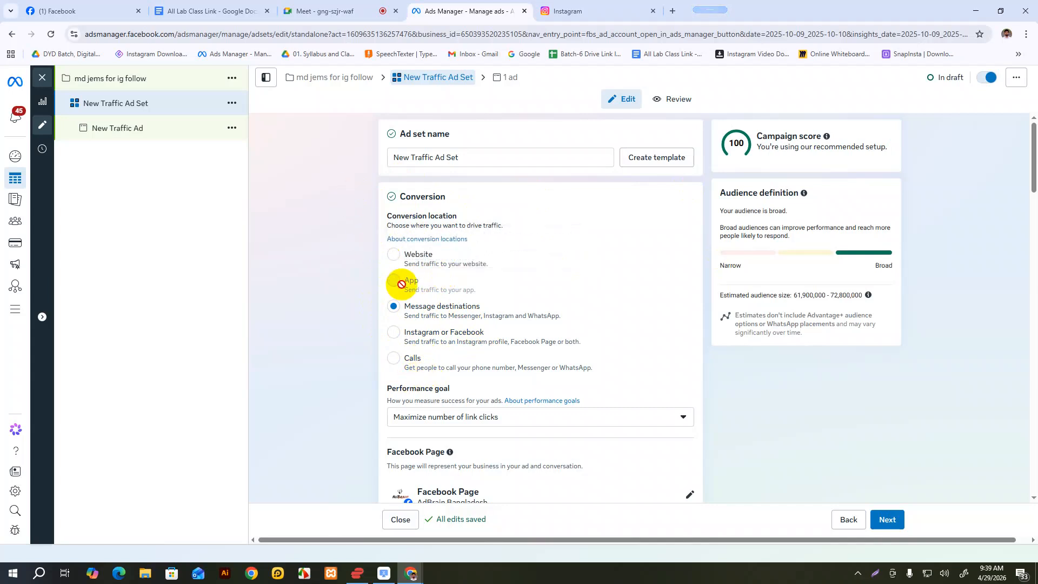
mouse_move(403, 280)
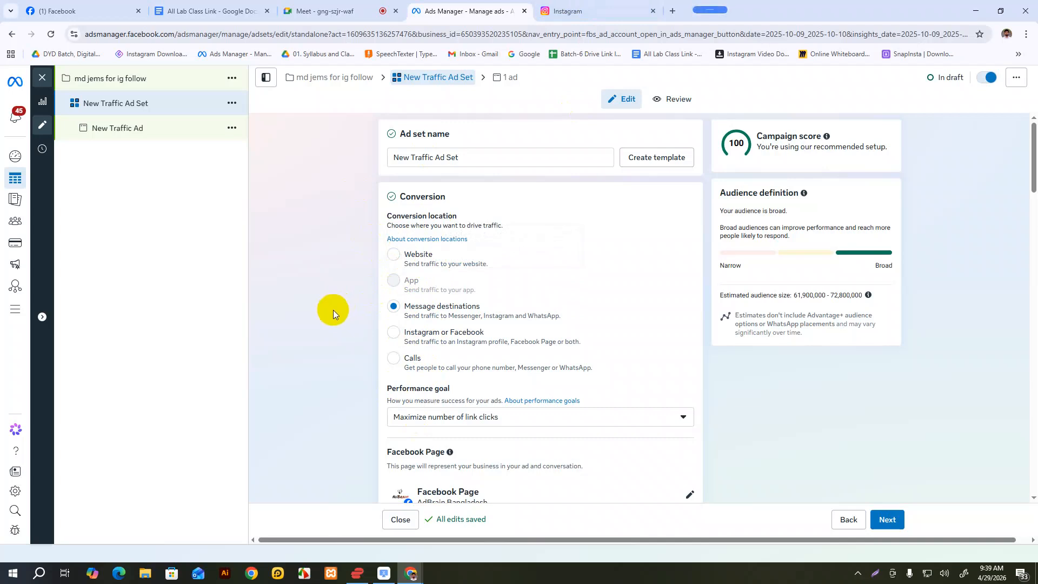
left_click_drag(342, 238, 615, 372)
left_click(310, 360)
left_click(393, 339)
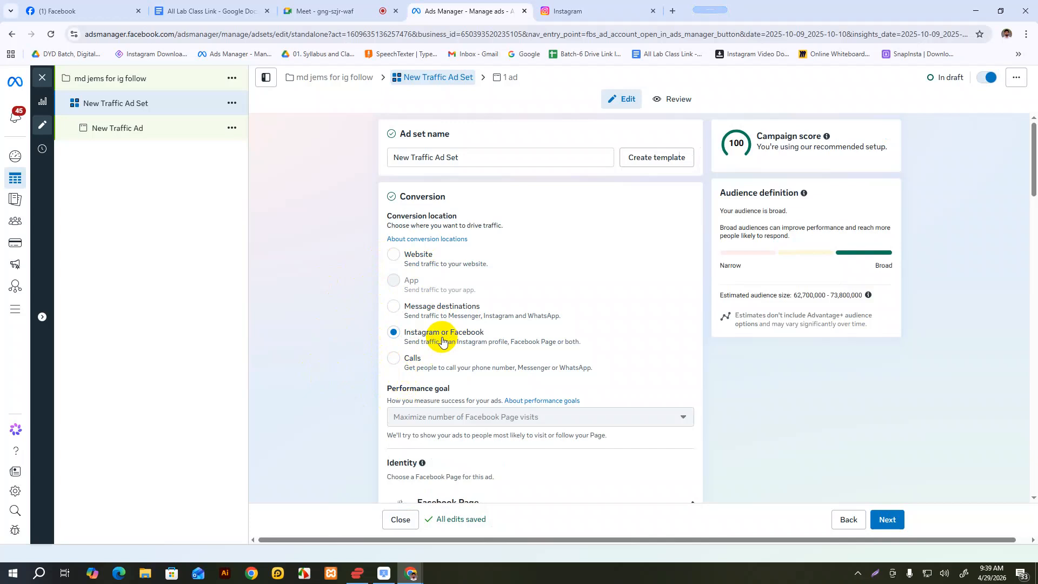
Examine the ad set's performance goal and try to open its options.
scroll(478, 321, "down", 2)
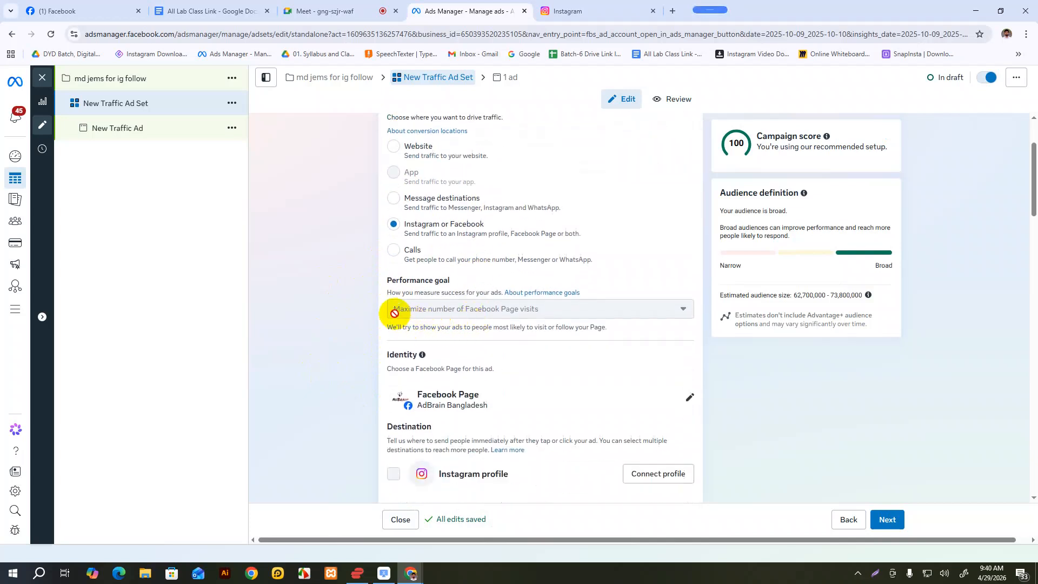
left_click_drag(396, 308, 563, 313)
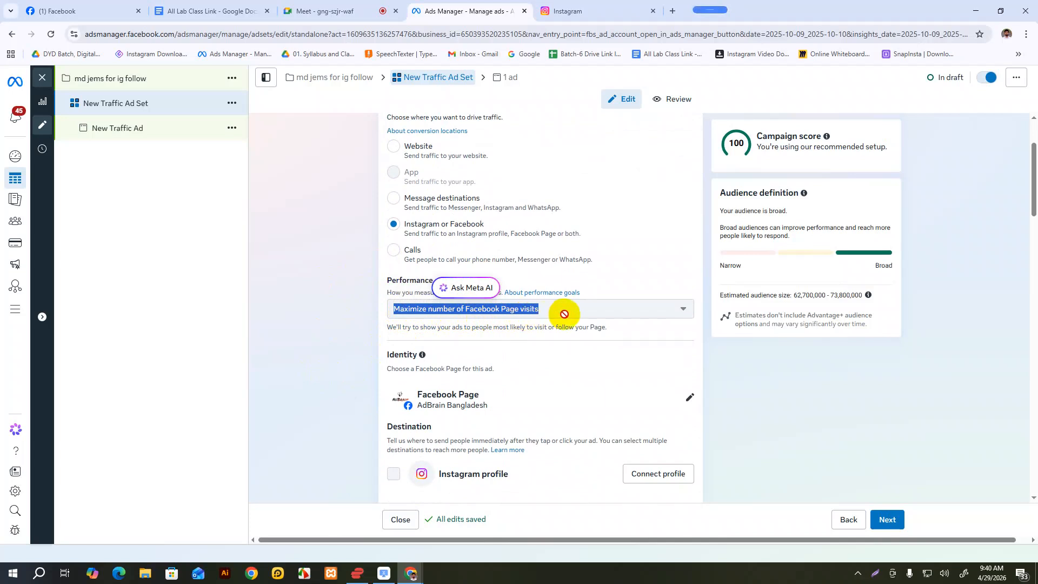
left_click(681, 306)
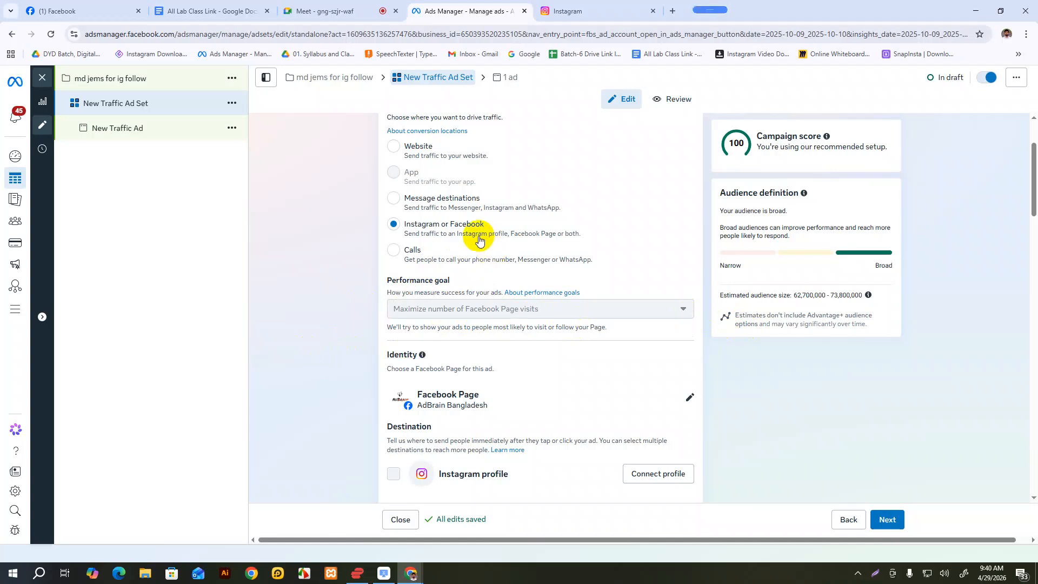
Set the ad set's identity to the owner's Freelancer Facebook Page and remove the Facebook Page from the destinations, keeping only the Instagram profile.
scroll(521, 245, "down", 3)
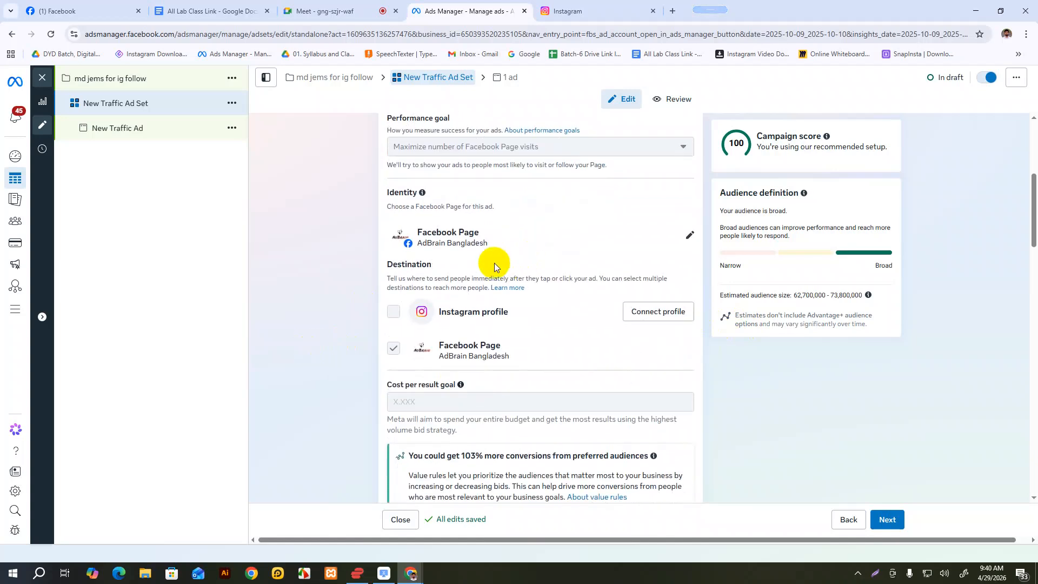
left_click(544, 247)
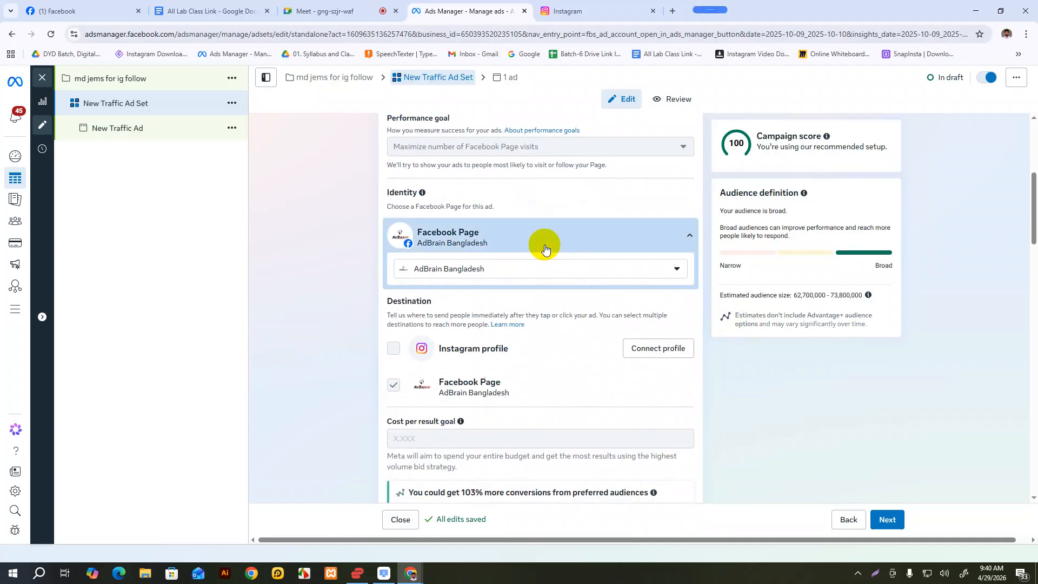
left_click(520, 269)
scroll(495, 365, "down", 2)
scroll(495, 364, "down", 8)
scroll(499, 372, "down", 6)
scroll(494, 367, "down", 2)
scroll(494, 366, "up", 2)
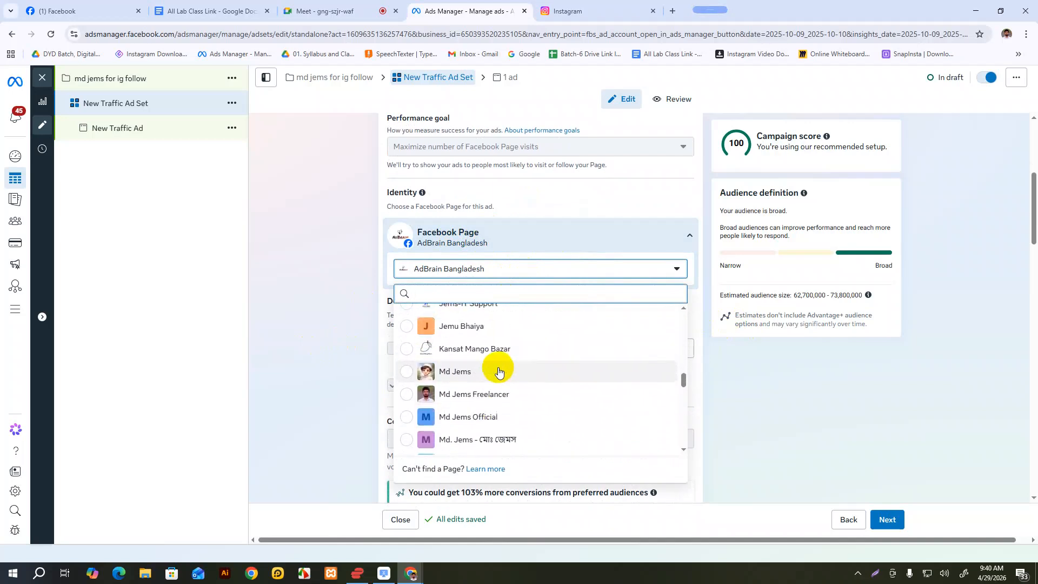
left_click(482, 395)
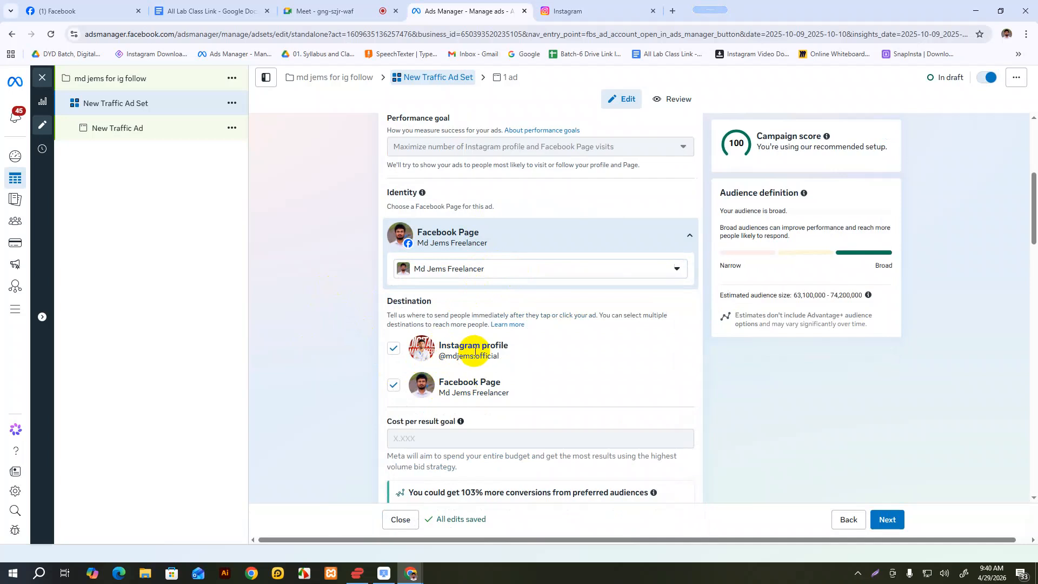
left_click(395, 387)
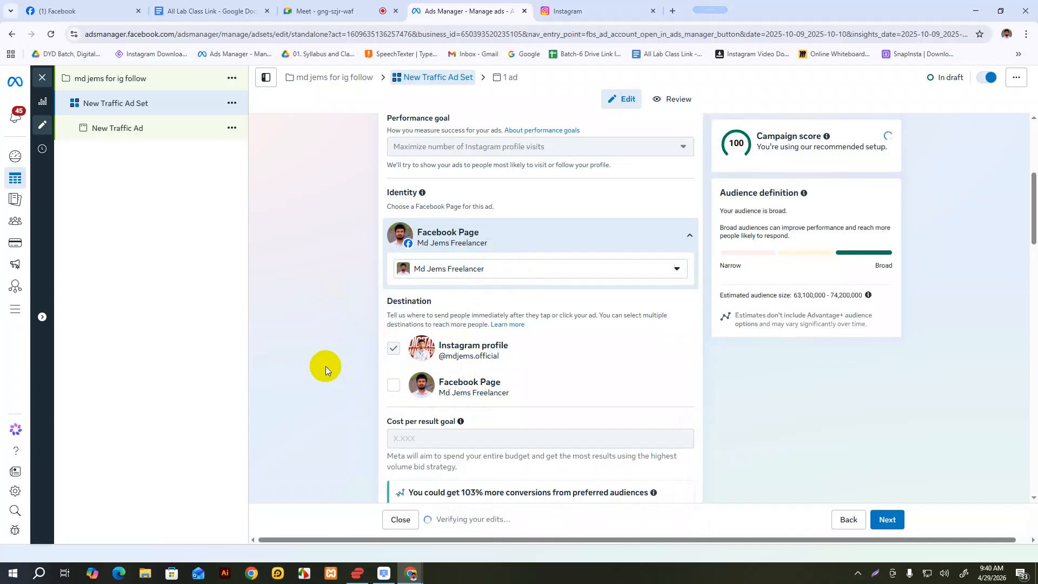
Review the ad set's performance goal, Facebook Page identity and Instagram profile destination.
left_click_drag(396, 146, 553, 154)
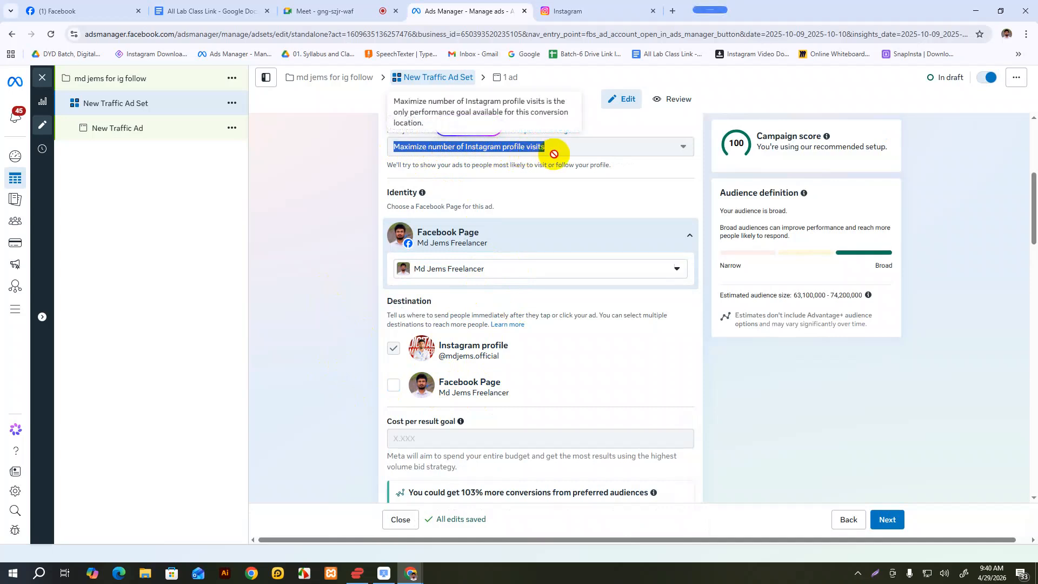
left_click(313, 319)
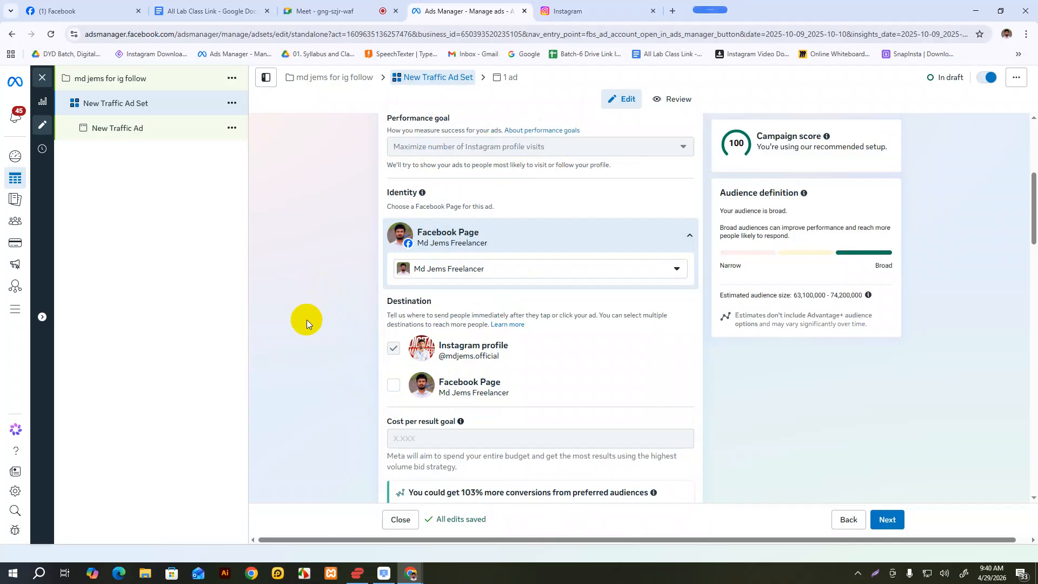
scroll(667, 284, "down", 2)
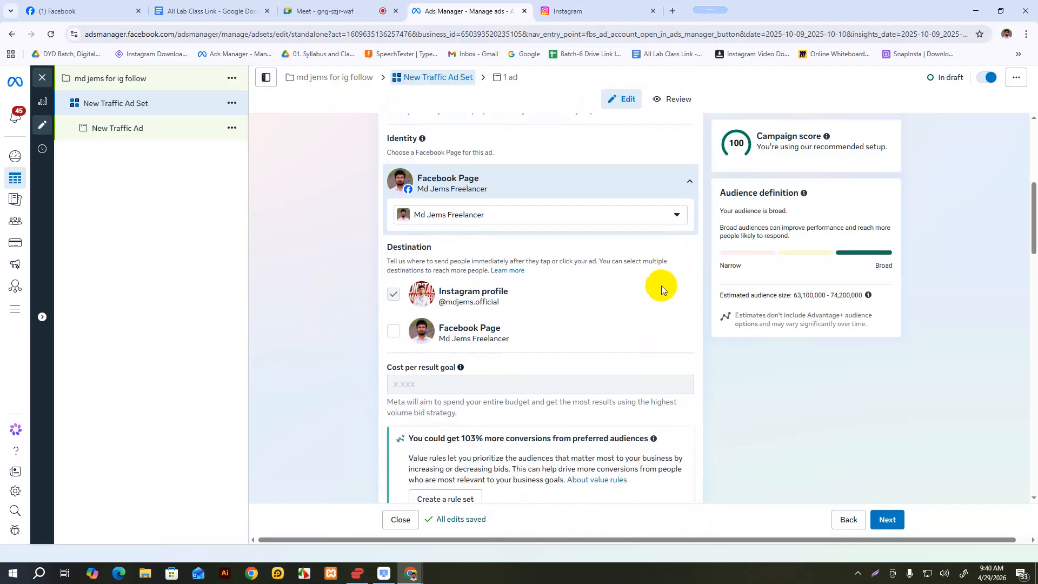
scroll(660, 284, "up", 2)
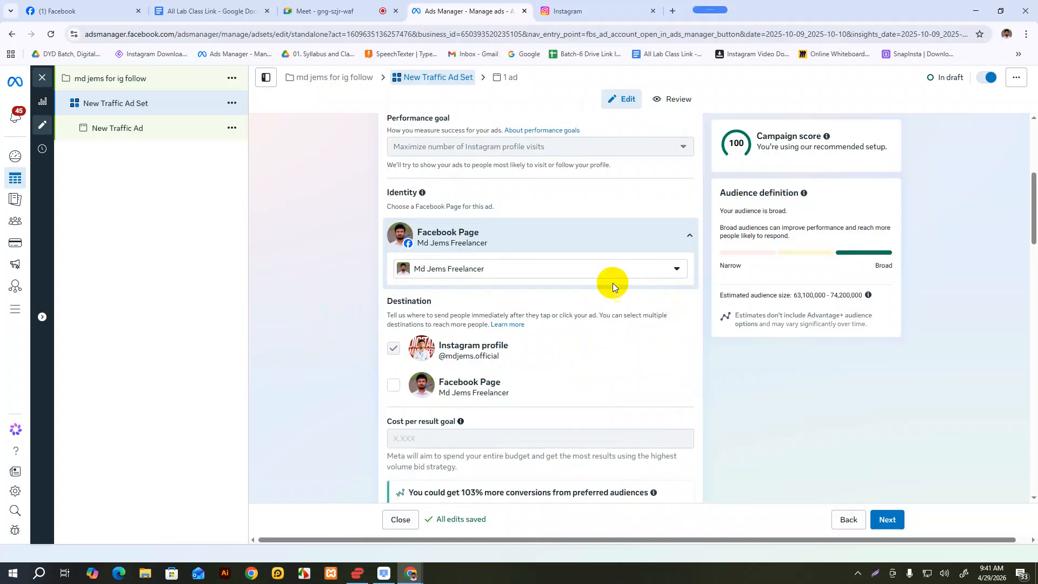
scroll(424, 292, "down", 1)
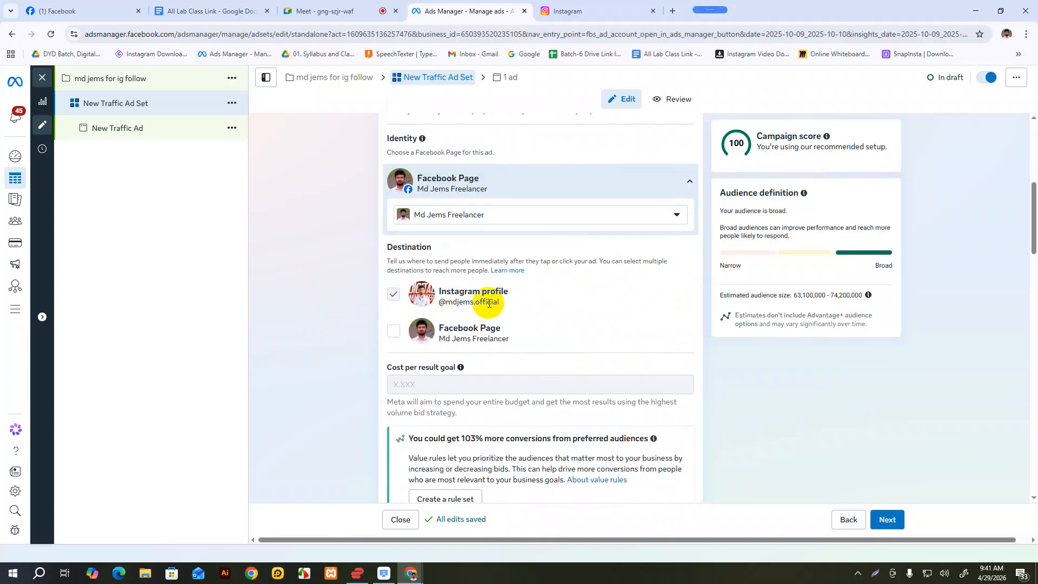
scroll(545, 286, "down", 1)
left_click_drag(502, 249, 420, 238)
scroll(565, 254, "down", 1)
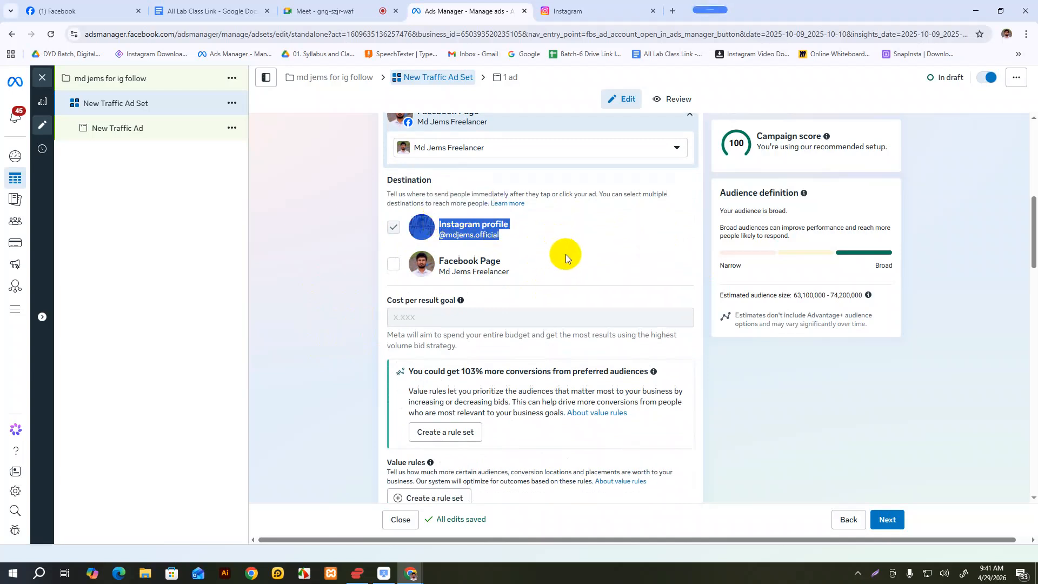
Set the ad set's daily budget to $1.00.
scroll(541, 258, "down", 7)
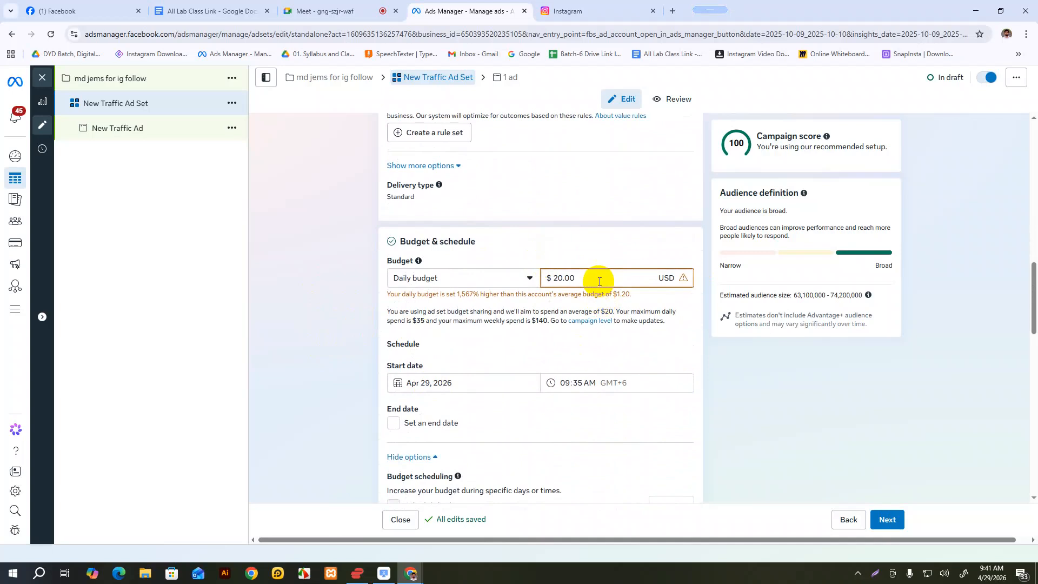
left_click_drag(599, 282, 535, 277)
type("1")
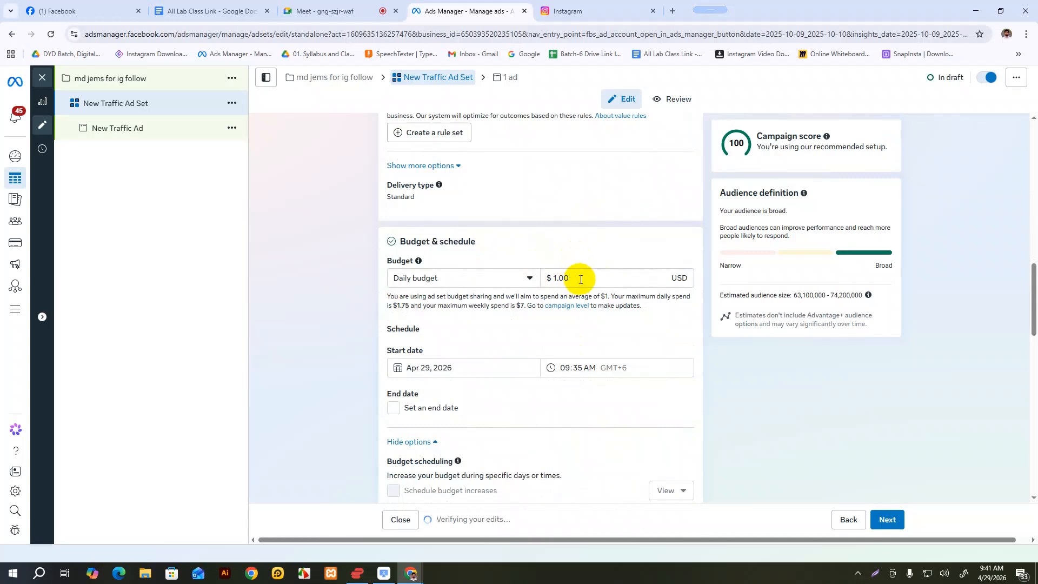
Set the ad set's scheduled start time to 10:00 AM on Apr 29, 2026.
scroll(580, 279, "down", 1)
left_click(574, 313)
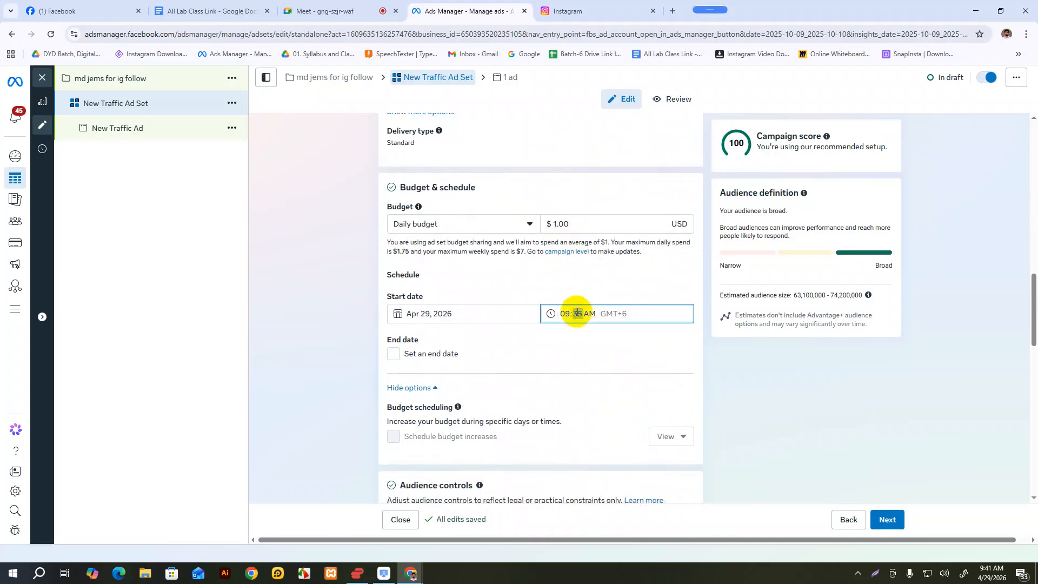
key("Up")
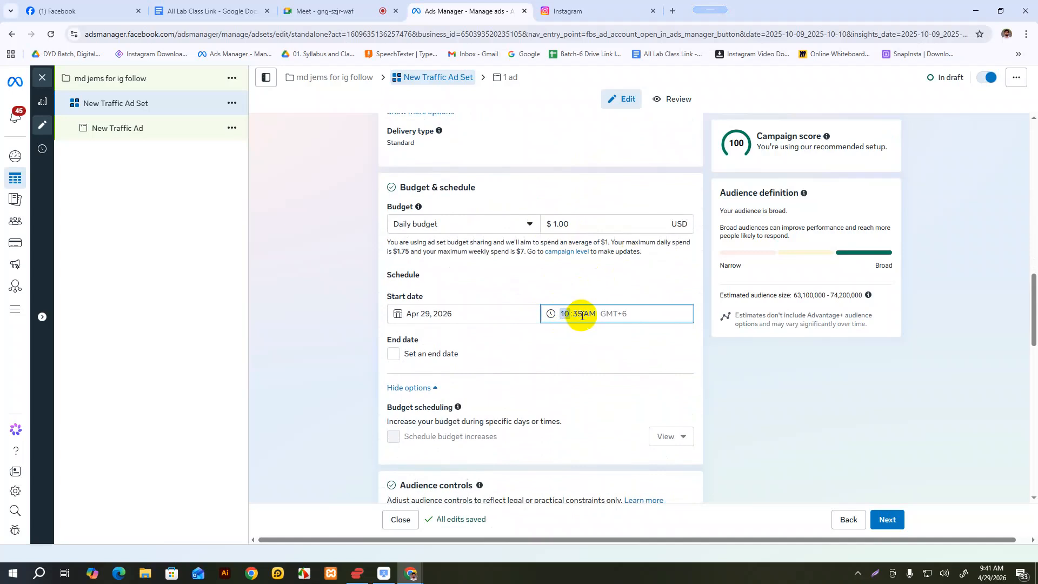
left_click(579, 314)
left_click(595, 290)
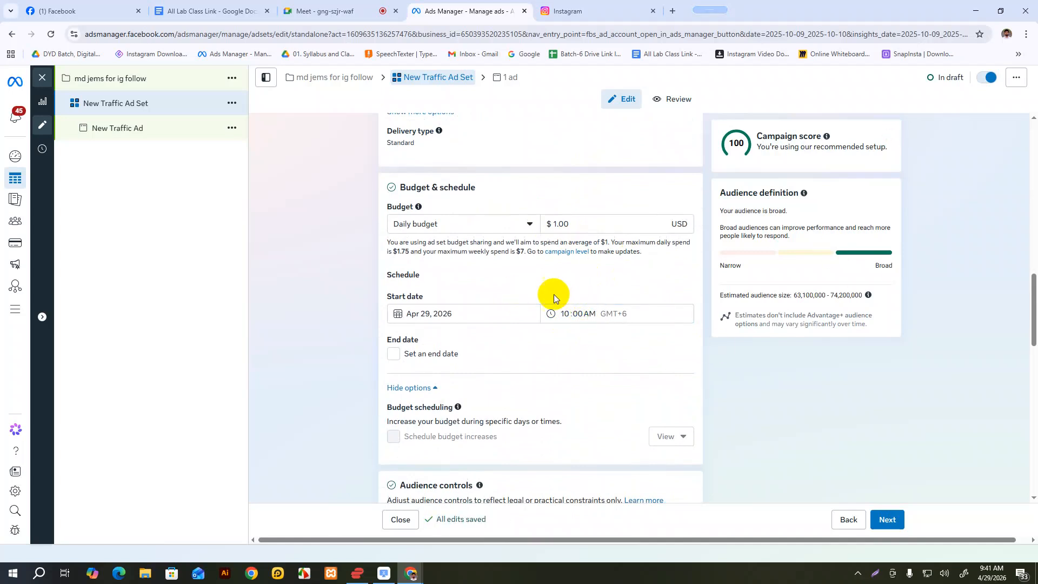
Examine the ad set's audience controls, Advantage+ audience, ad transparency and placements settings.
scroll(554, 294, "down", 6)
scroll(508, 300, "down", 4)
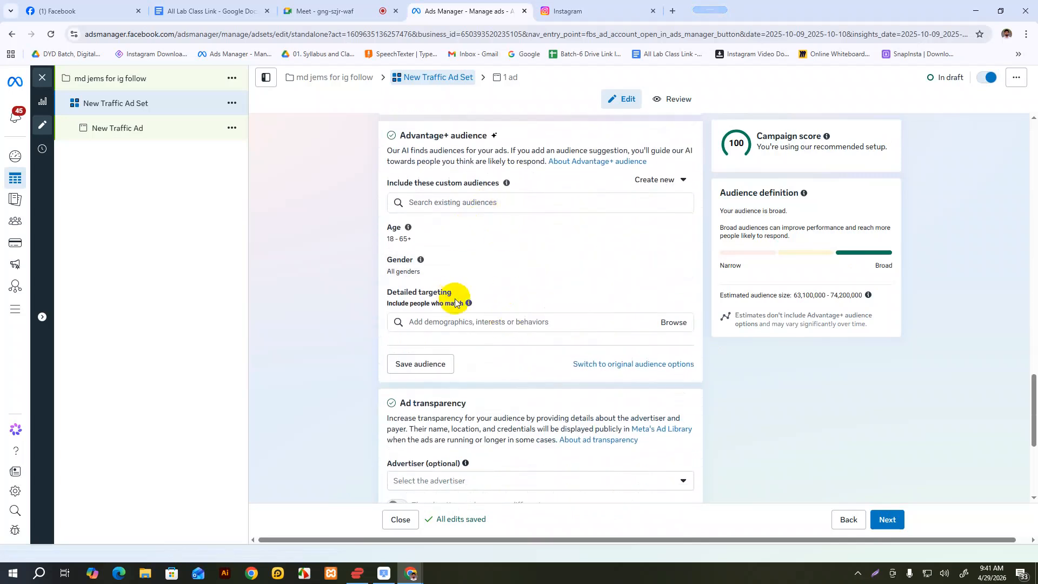
scroll(455, 303, "up", 2)
scroll(485, 216, "down", 2)
scroll(484, 216, "up", 2)
scroll(487, 217, "up", 1)
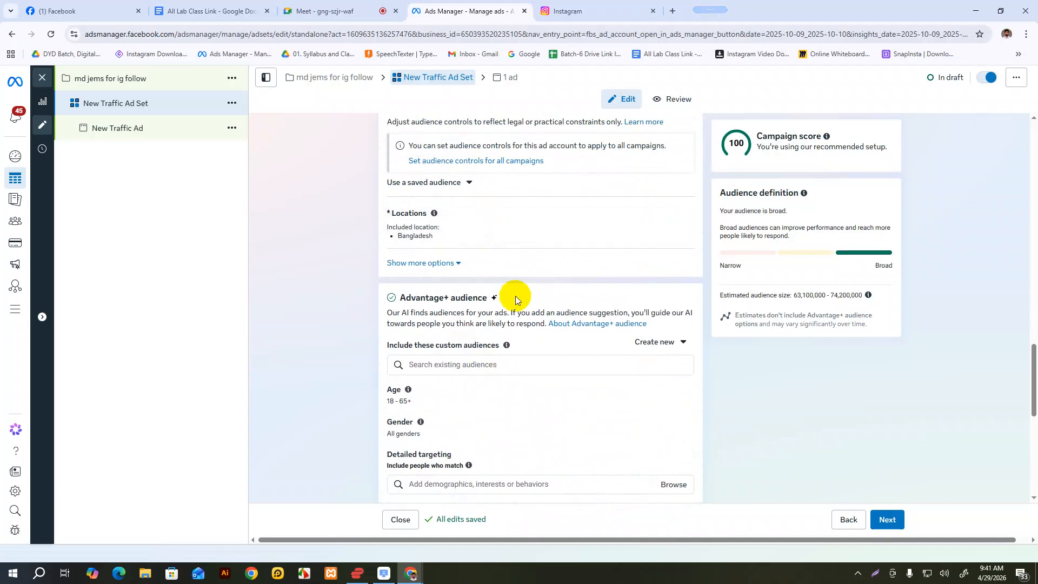
scroll(503, 361, "down", 4)
scroll(513, 370, "down", 3)
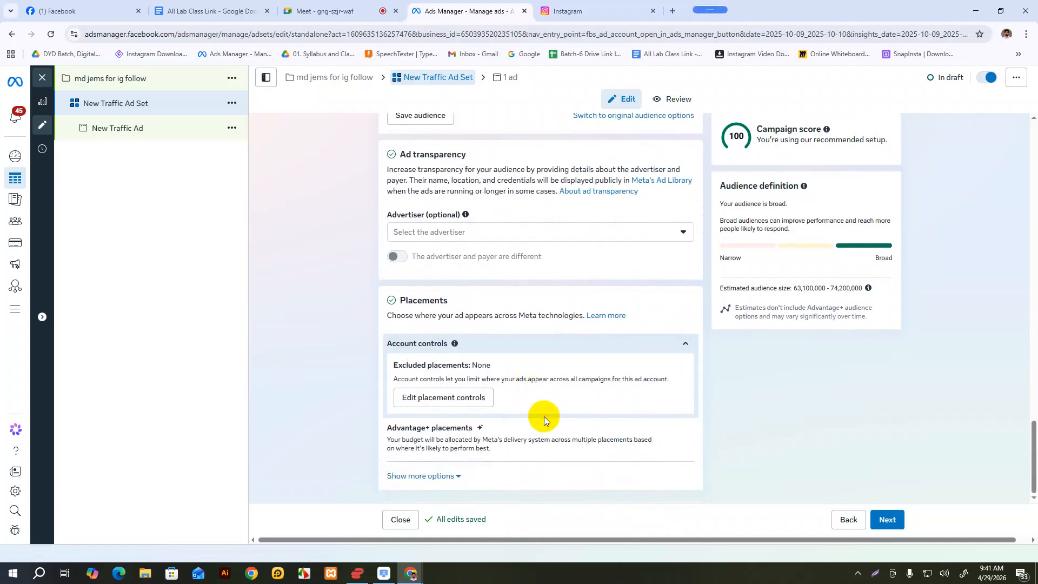
Continue to the ad and start setting up its creative as an image ad.
left_click(888, 520)
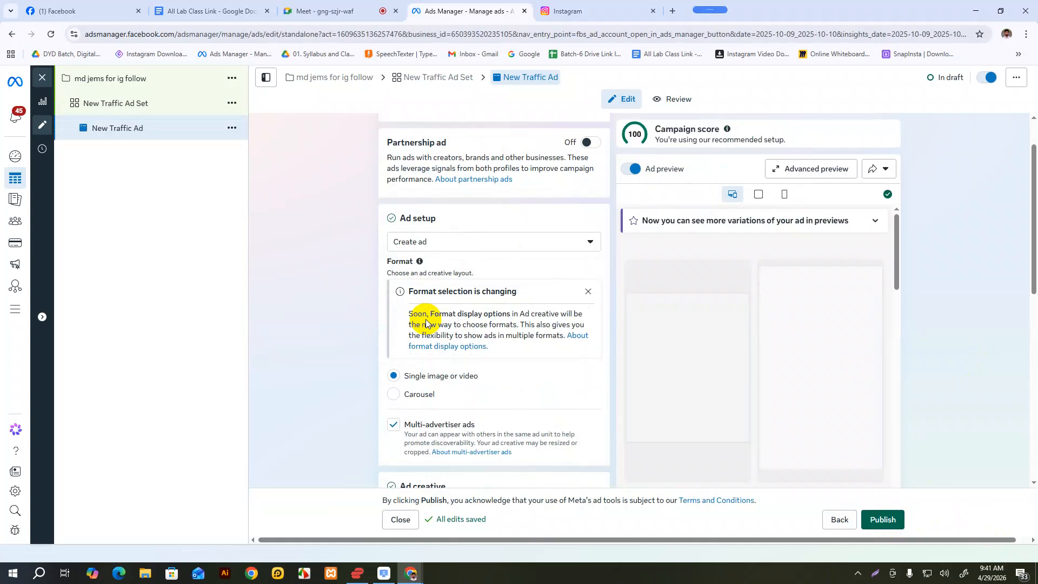
scroll(487, 316, "down", 3)
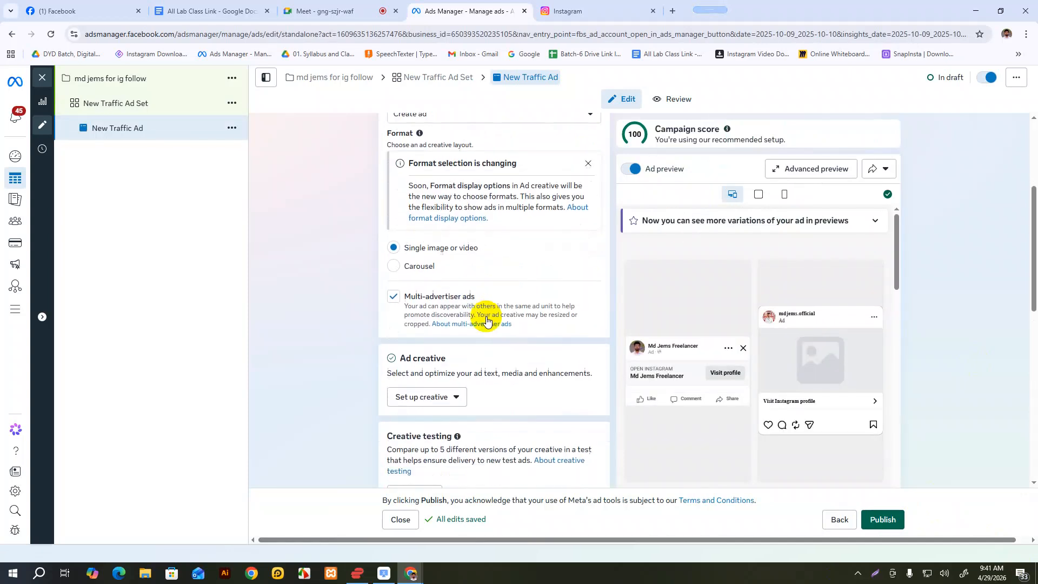
left_click(467, 362)
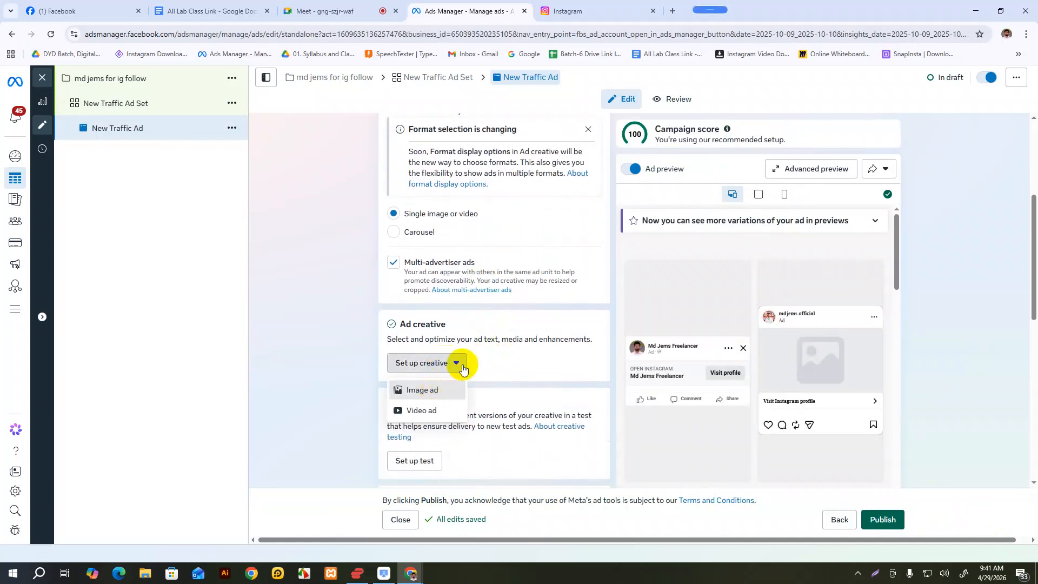
left_click(427, 390)
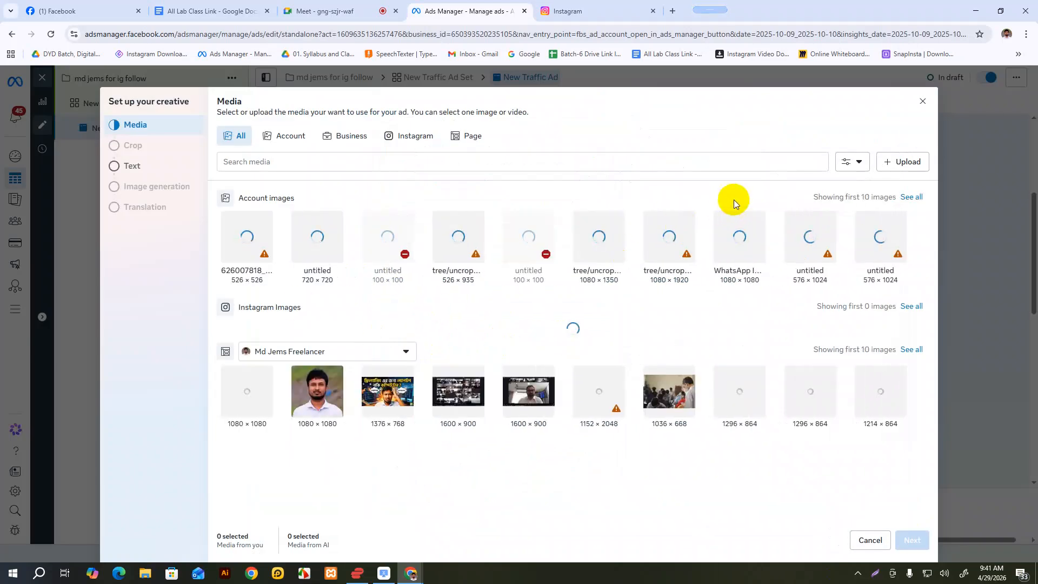
Upload "WhatsApp Image 2026-04-27 at 11.25.43 AM.jpeg" from Downloads as the ad's media and continue to the text settings.
left_click(912, 163)
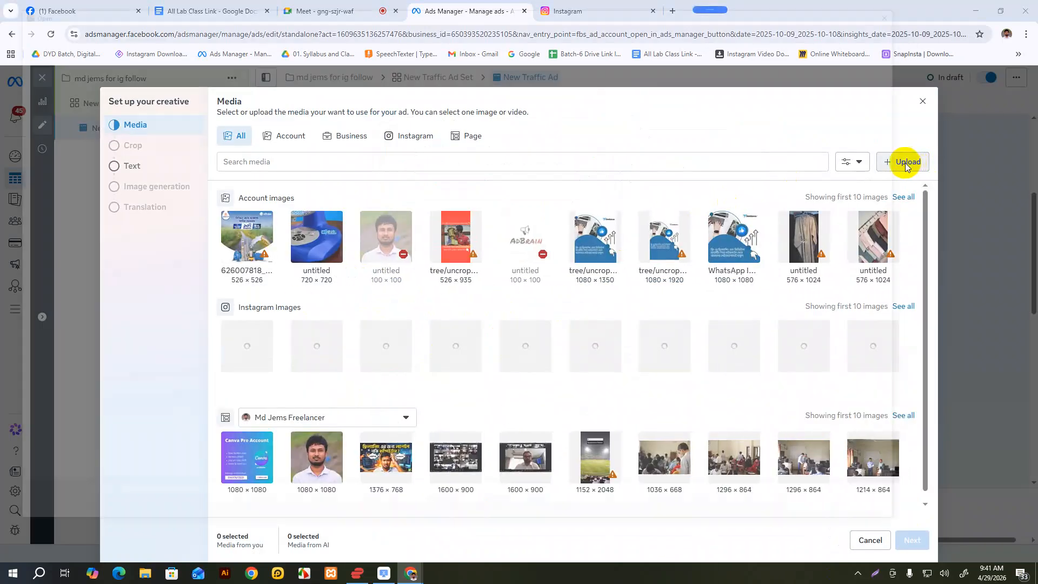
left_click(142, 162)
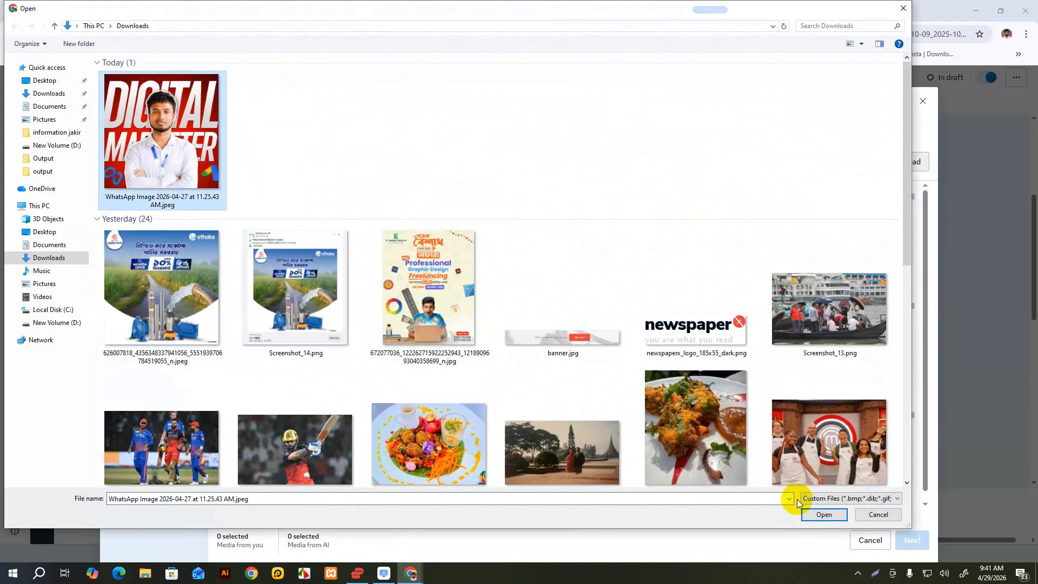
left_click(822, 513)
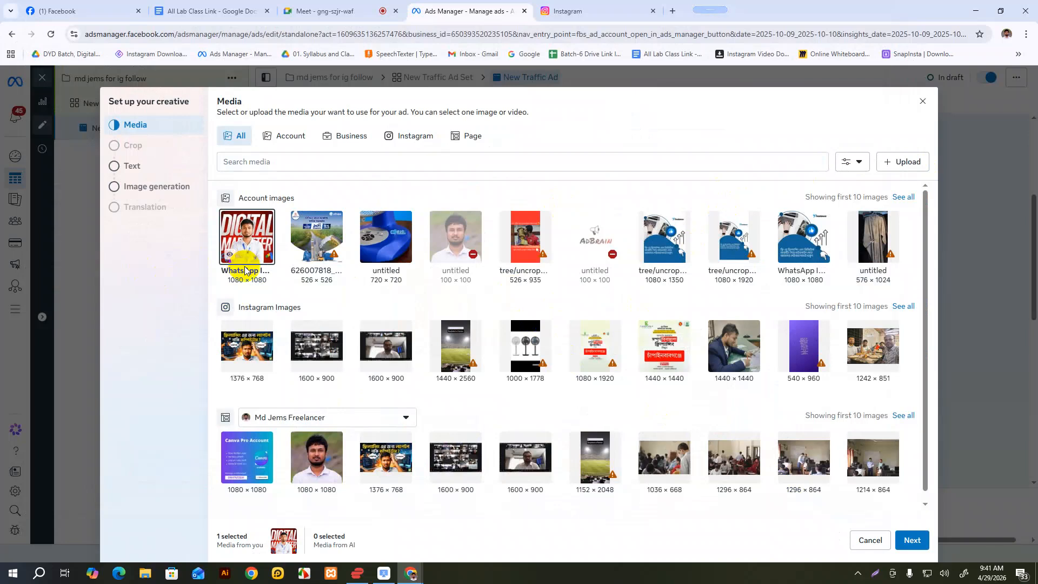
left_click(912, 540)
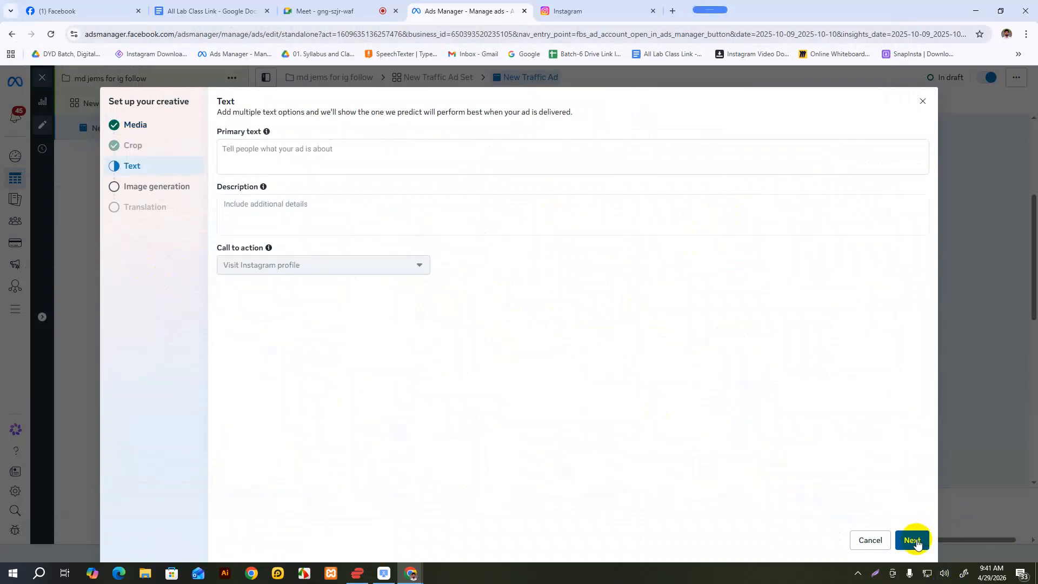
Fill in the ad's primary text with the copied phrase "Follow for Updates".
left_click(283, 159)
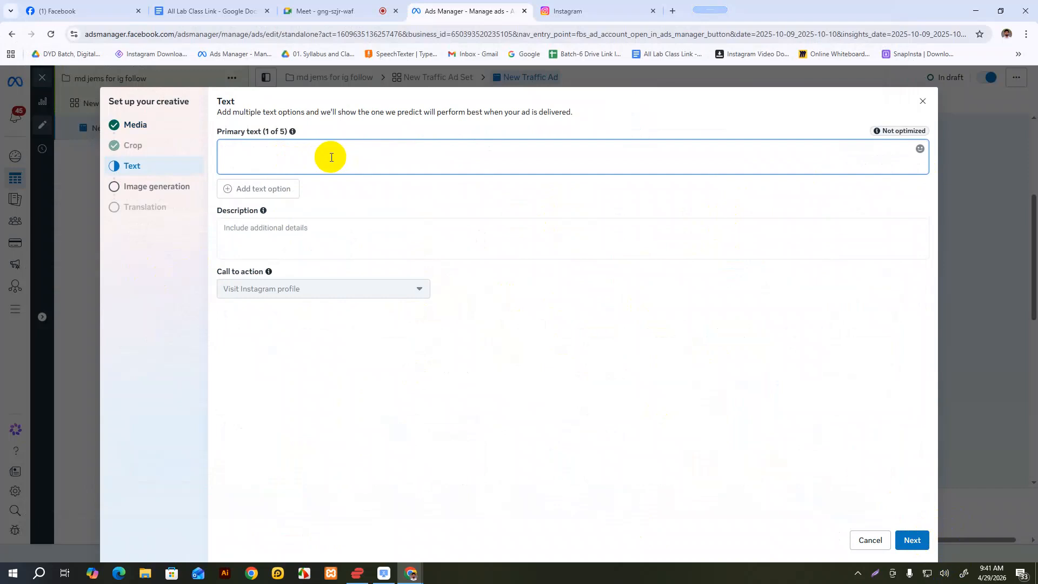
key("super+v")
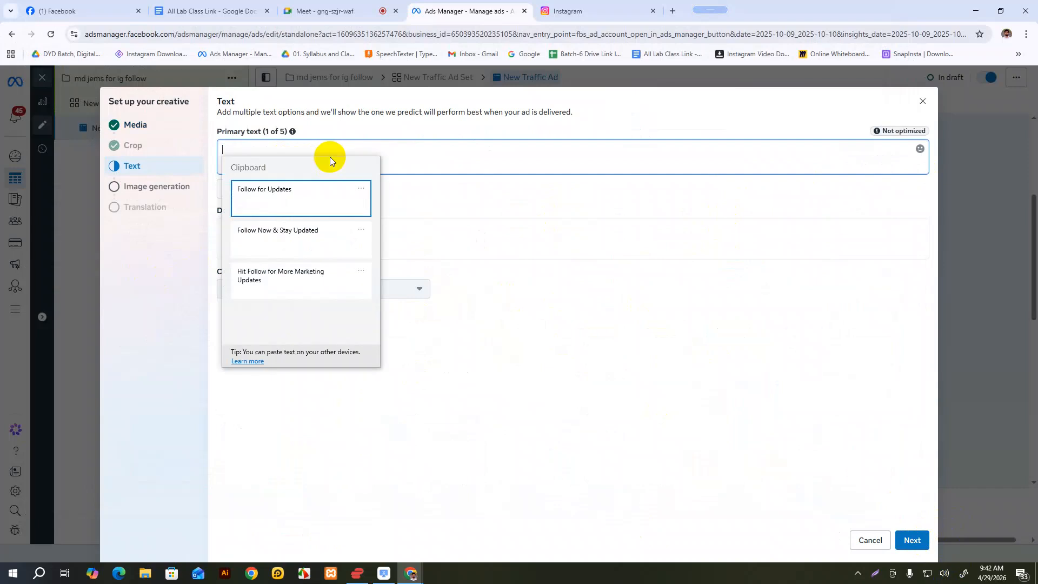
left_click(283, 193)
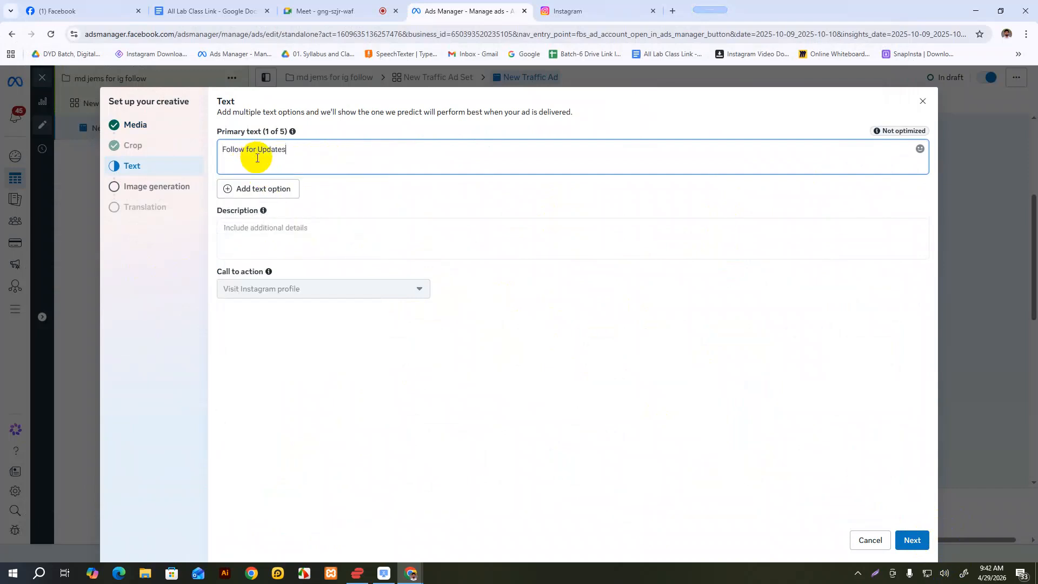
Set the primary text to "Follow Now & Stay Updated" and finish the creative setup without selecting any AI-generated images.
left_click_drag(295, 151, 219, 149)
key("super+v")
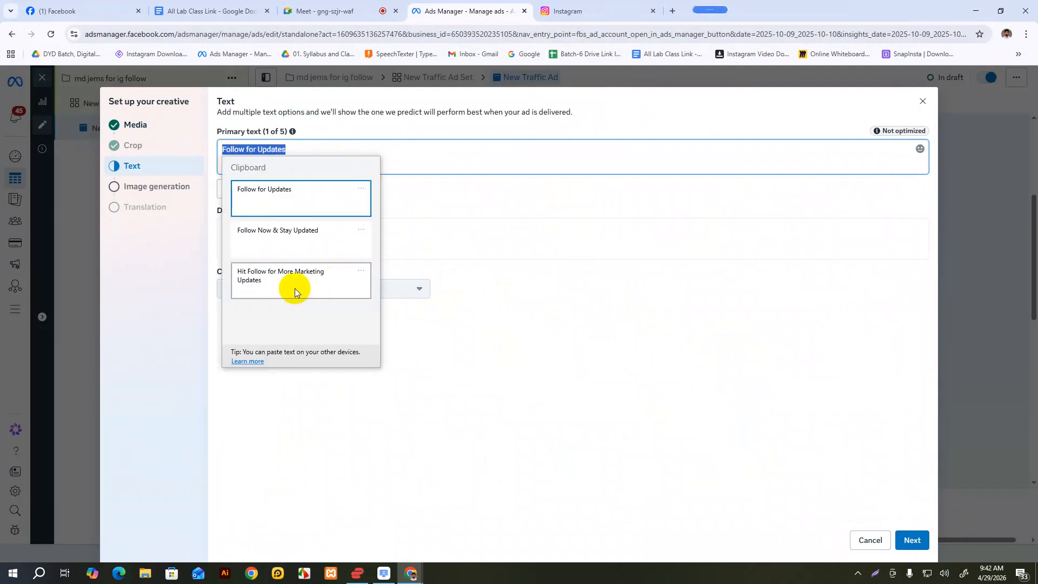
left_click(264, 231)
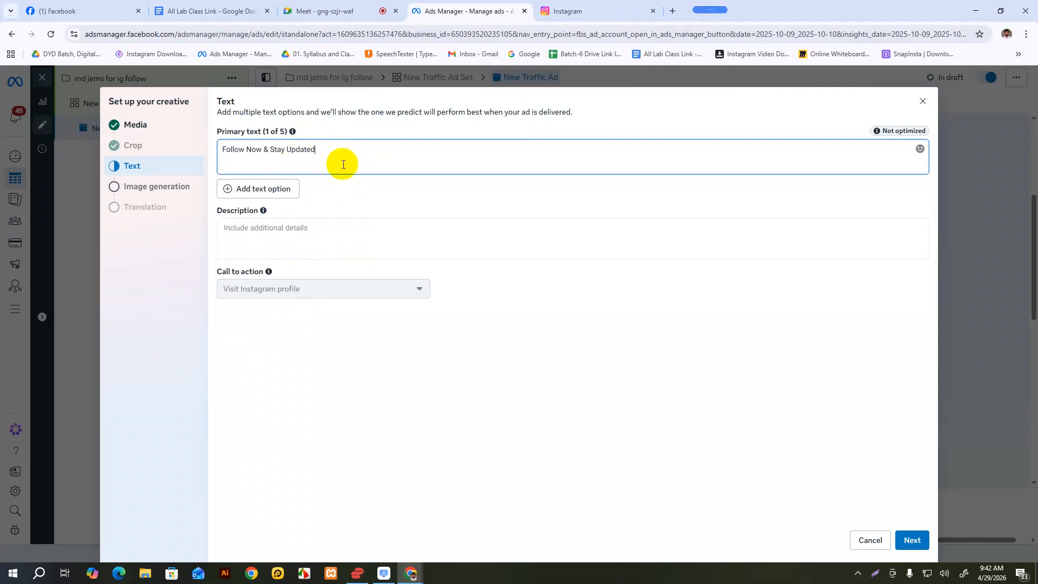
left_click(913, 539)
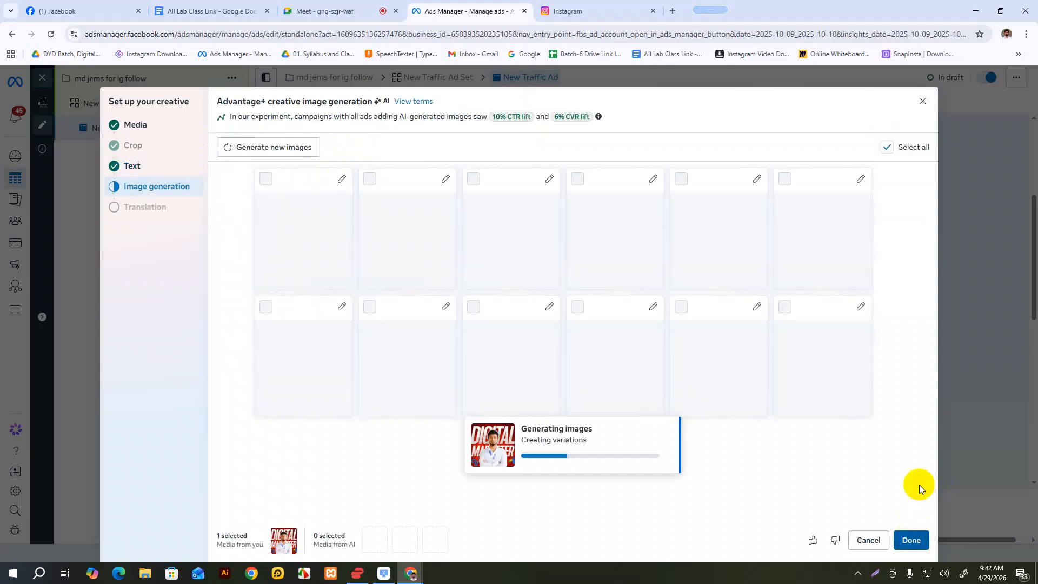
left_click(922, 545)
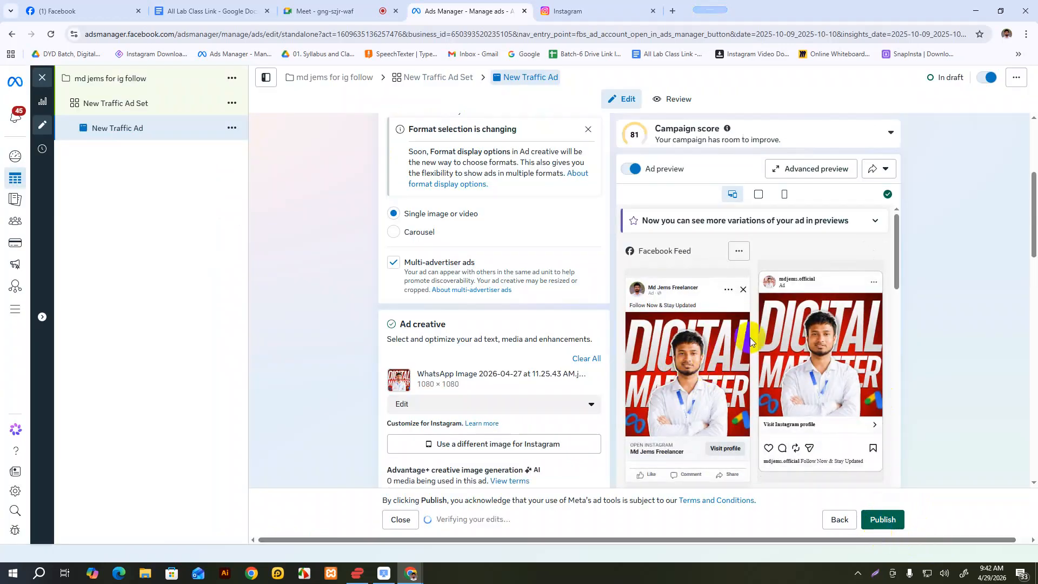
Examine the ad in the advanced preview across its Facebook and Instagram placements, and save the preview.
left_click(813, 172)
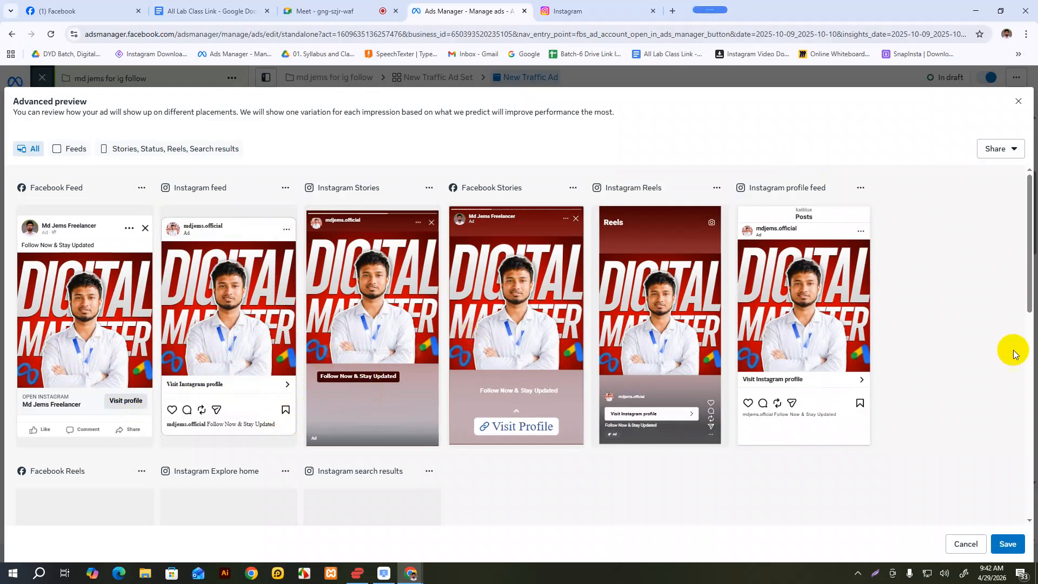
scroll(643, 351, "down", 3)
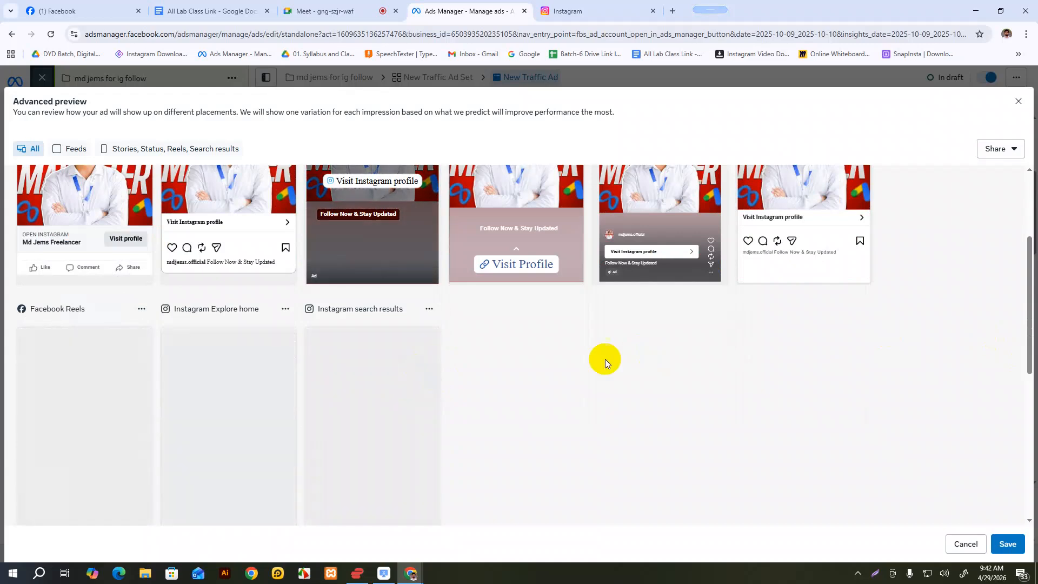
scroll(319, 366, "up", 2)
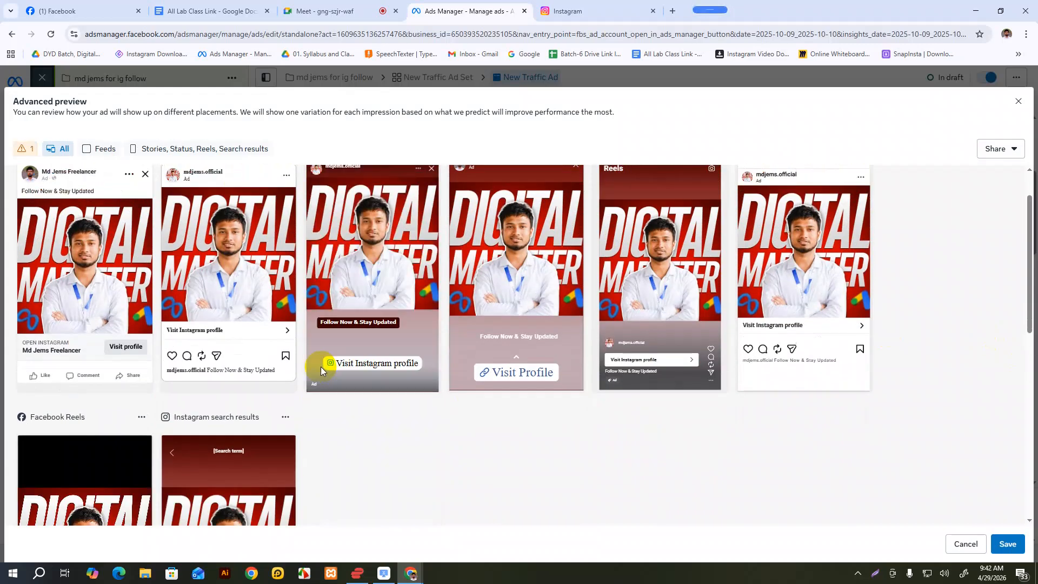
scroll(320, 367, "up", 1)
scroll(320, 366, "up", 1)
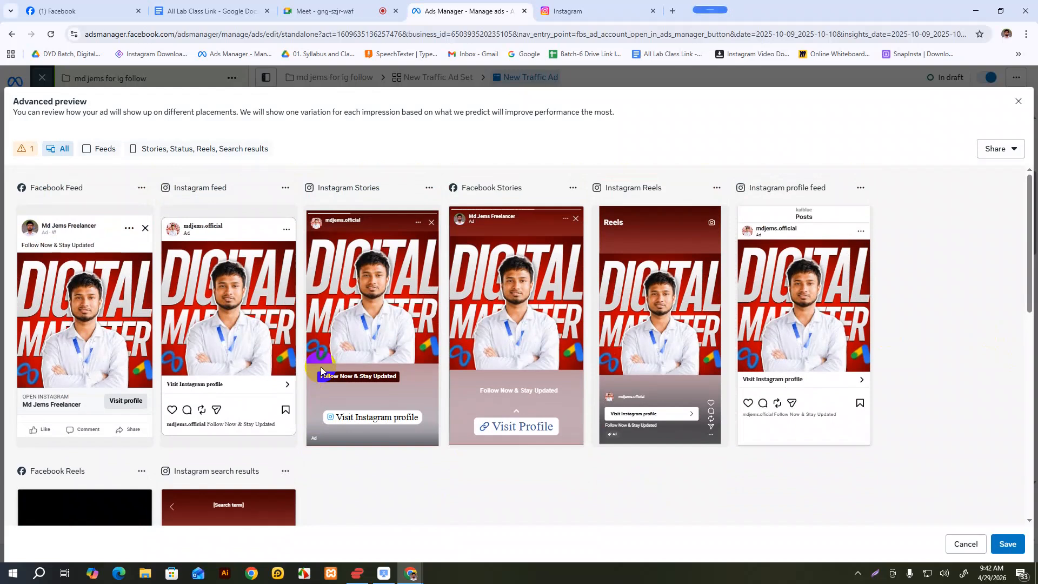
scroll(320, 367, "down", 5)
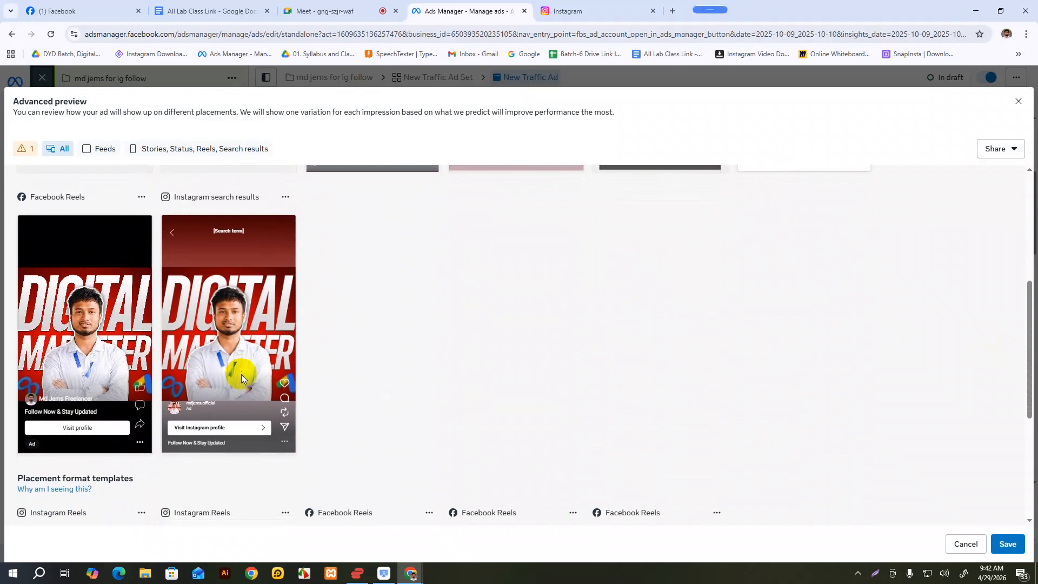
scroll(267, 390, "down", 4)
scroll(267, 390, "up", 1)
left_click(1015, 544)
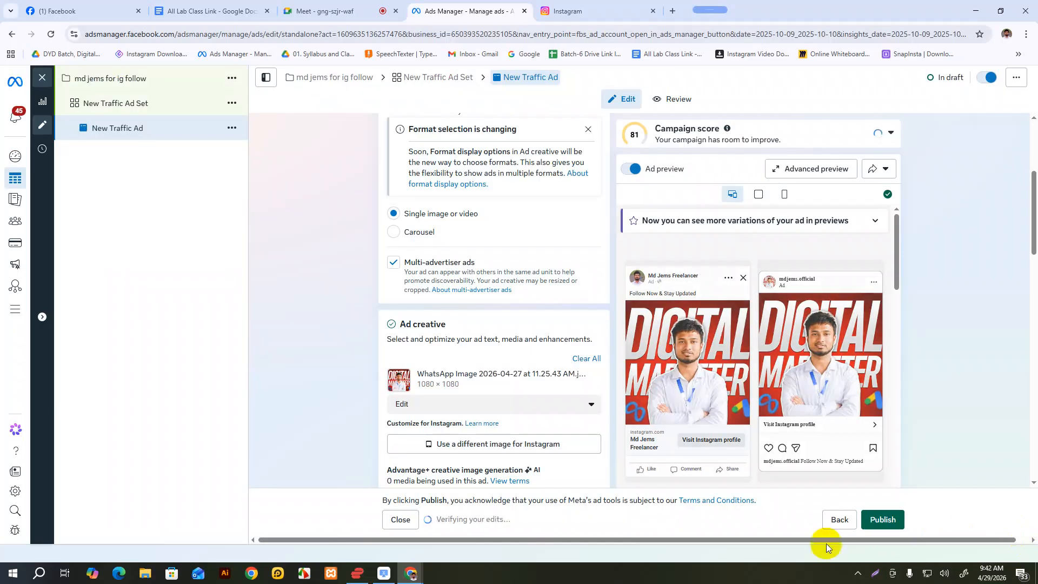
Check the ad's remaining text, destination and tracking settings, and publish the Traffic campaign to see it in the campaign list.
left_click(885, 521)
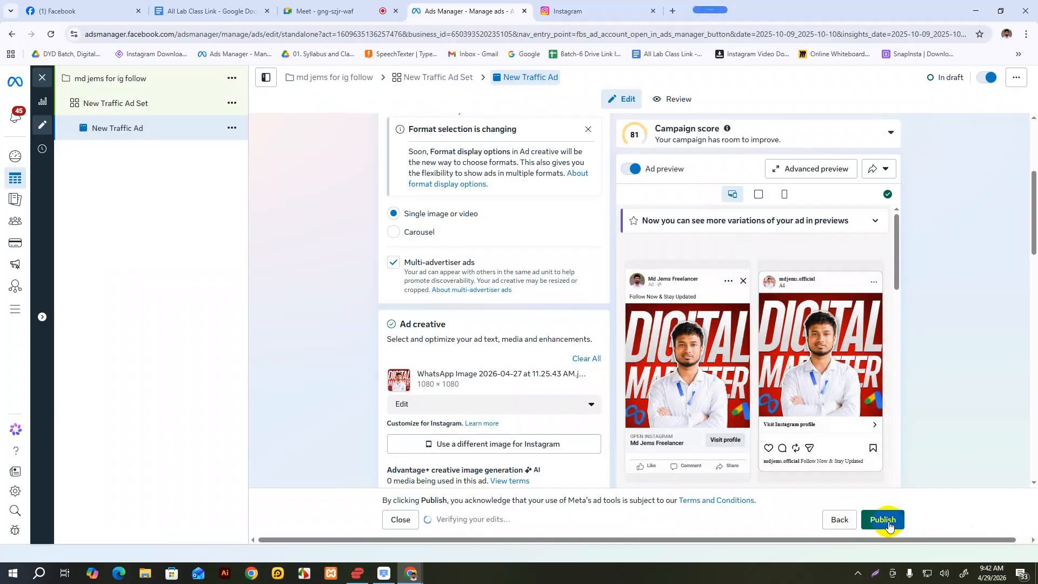
scroll(567, 401, "down", 8)
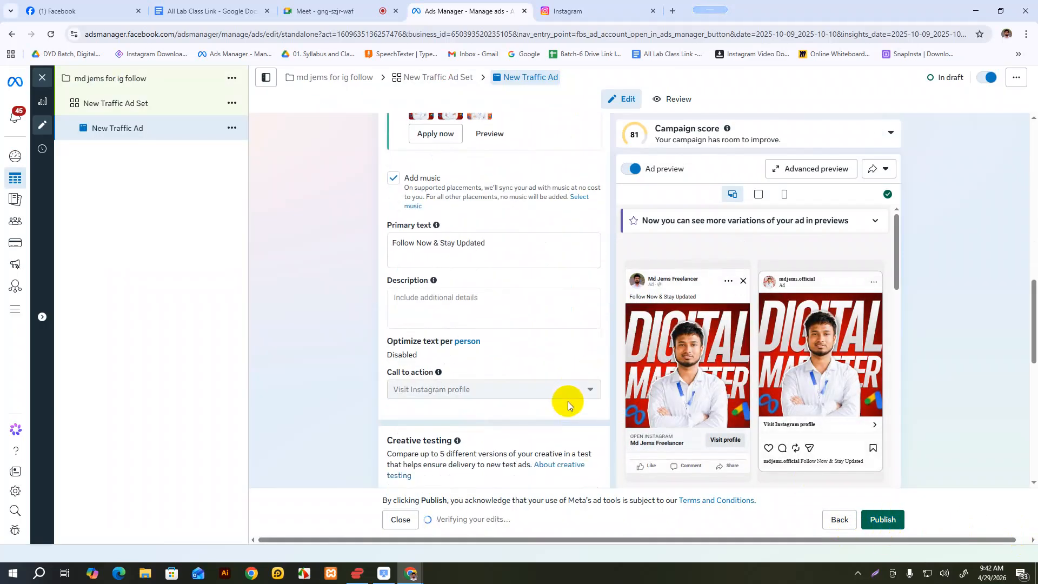
scroll(568, 401, "down", 7)
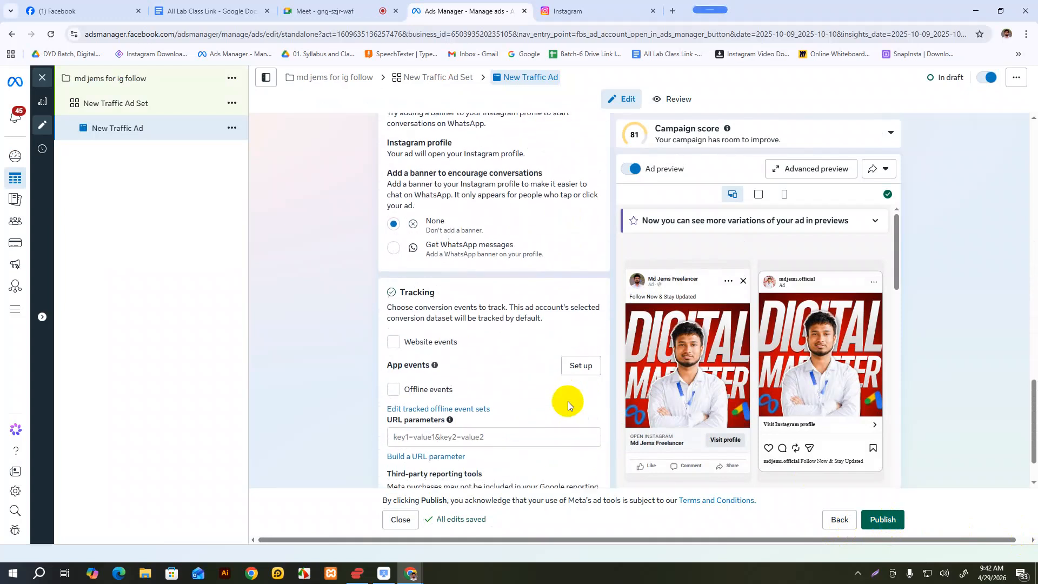
scroll(567, 400, "up", 1)
scroll(567, 401, "down", 2)
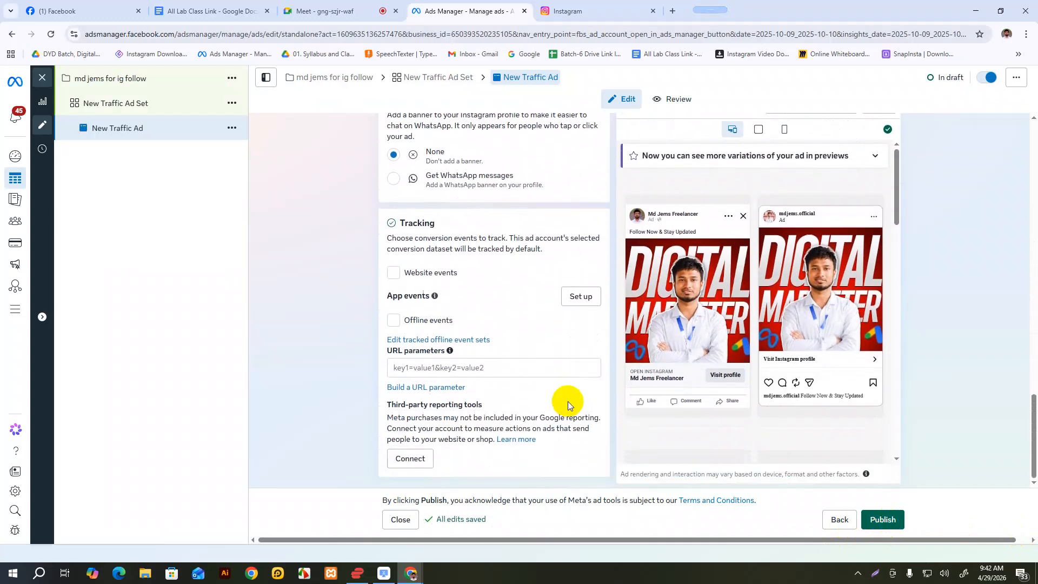
scroll(568, 401, "up", 3)
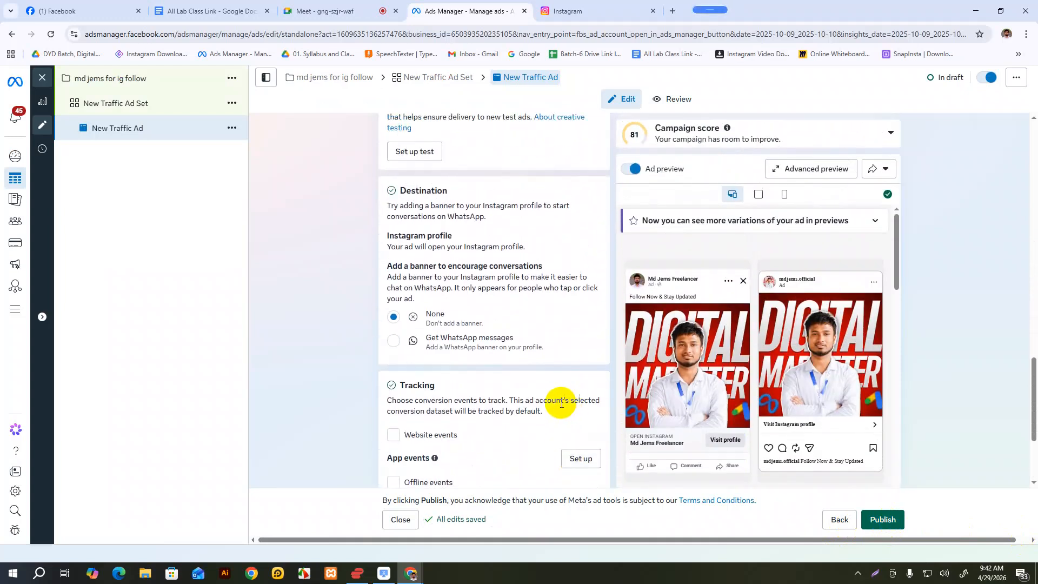
scroll(560, 402, "down", 3)
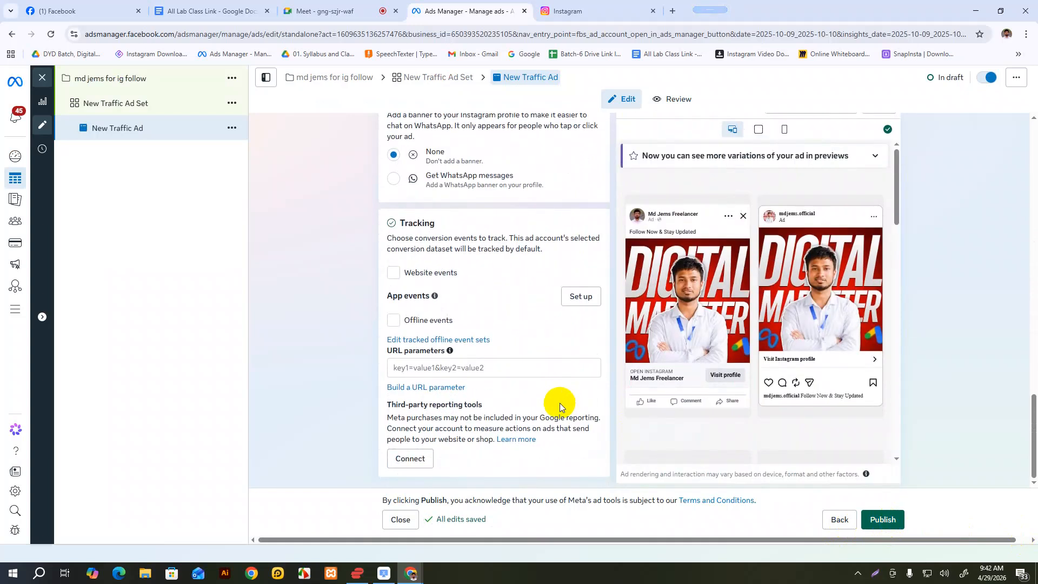
scroll(481, 393, "up", 6)
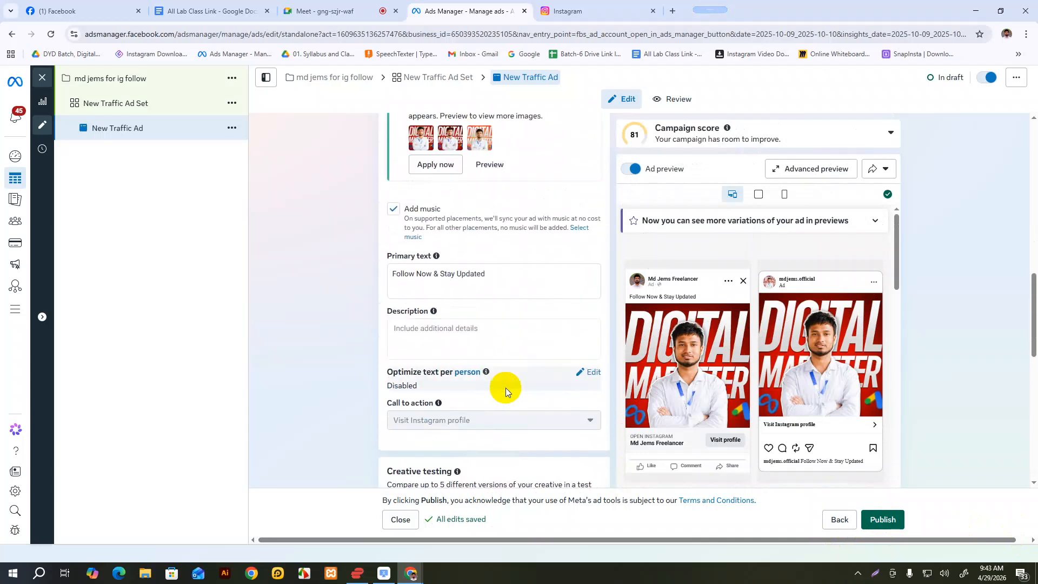
scroll(578, 419, "up", 1)
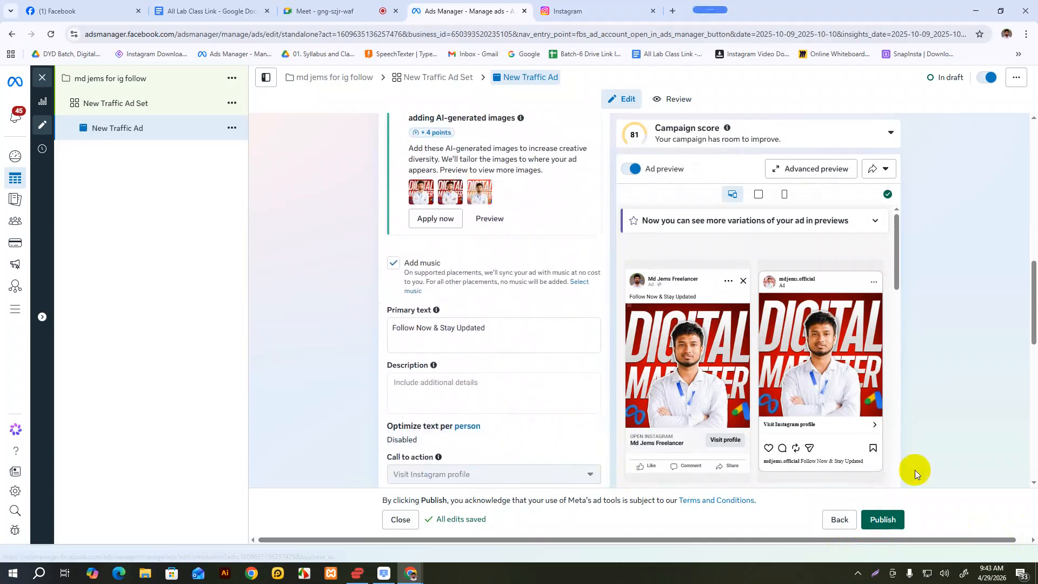
left_click(882, 520)
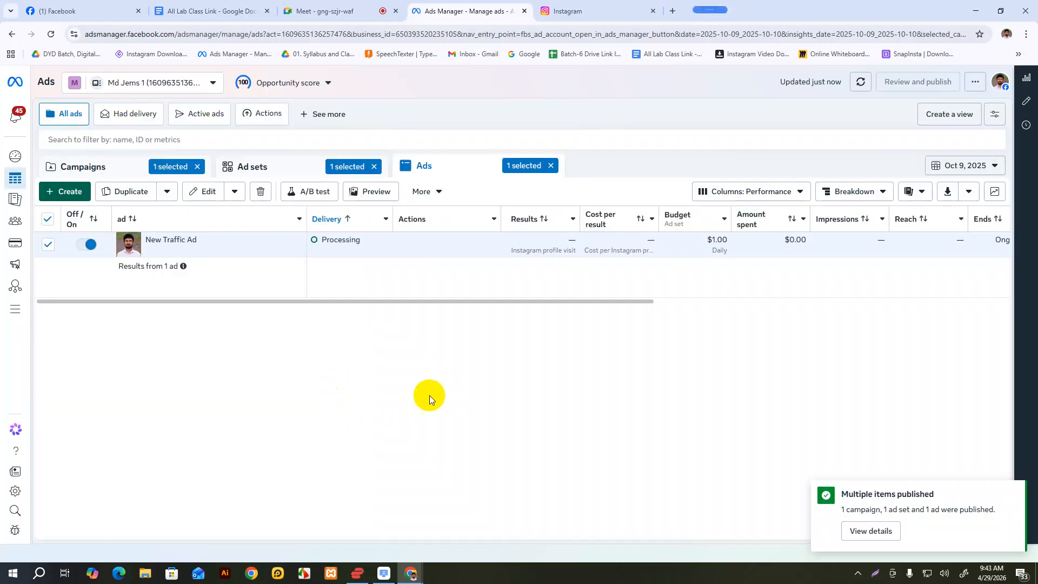
left_click(93, 168)
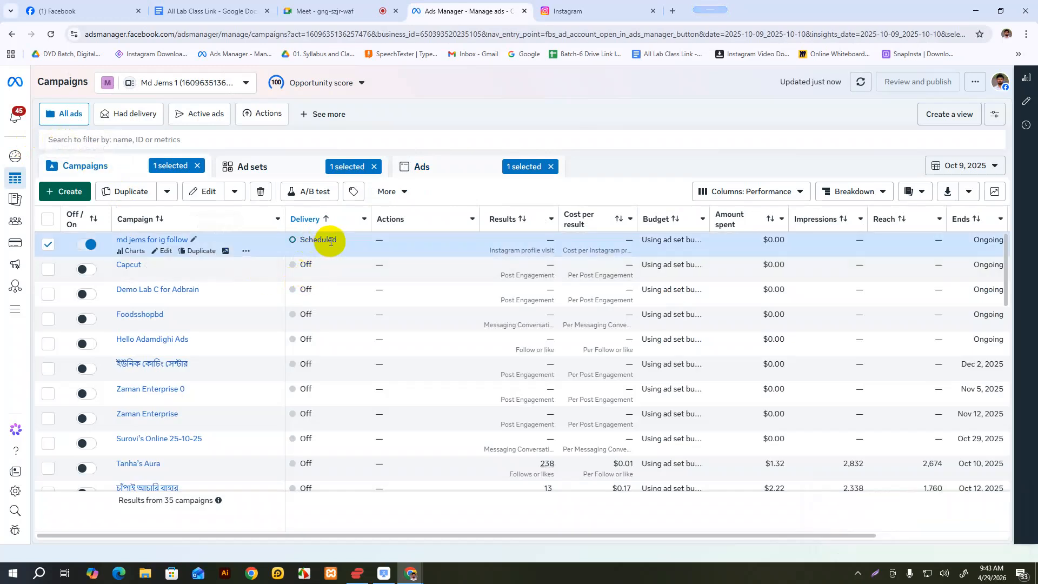
Create a new campaign with the Auction buying type and the Engagement objective.
left_click(62, 193)
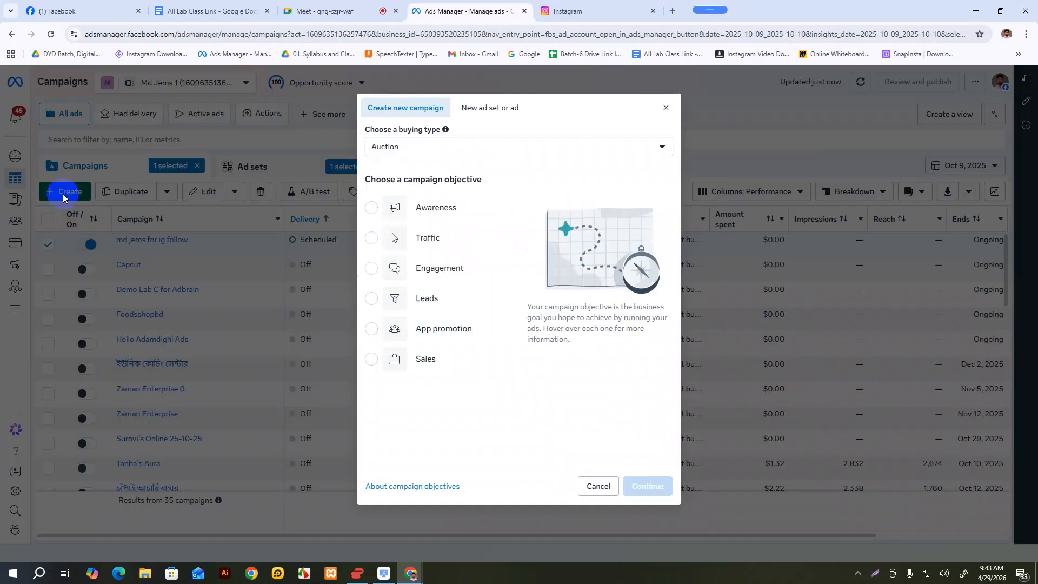
left_click(456, 274)
left_click(656, 488)
left_click(443, 348)
left_click(647, 382)
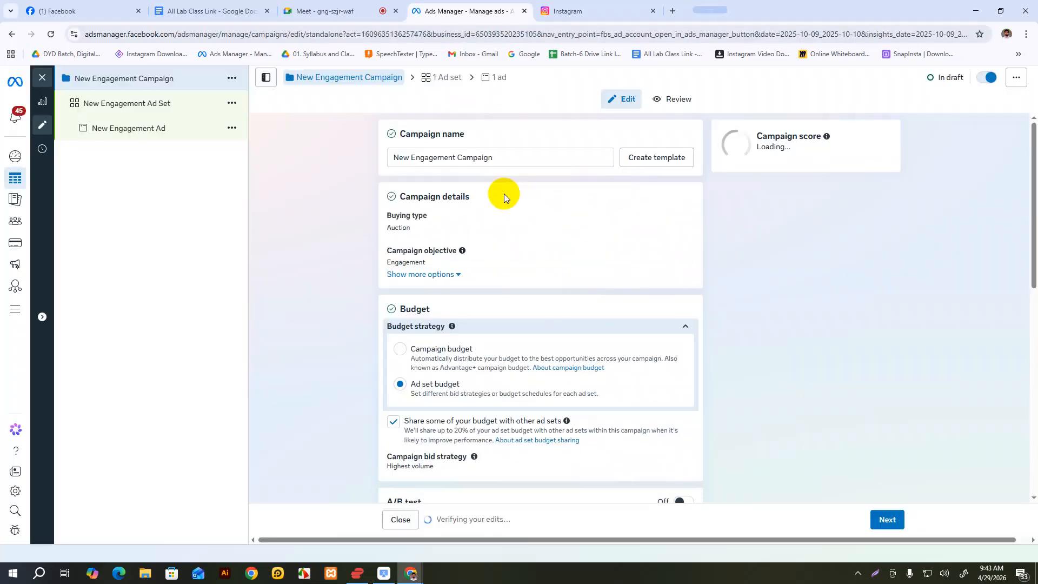
Name the campaign with the advertiser's name followed by "Engagement for like follow".
left_click(500, 158)
double_click(401, 157)
type("md jems")
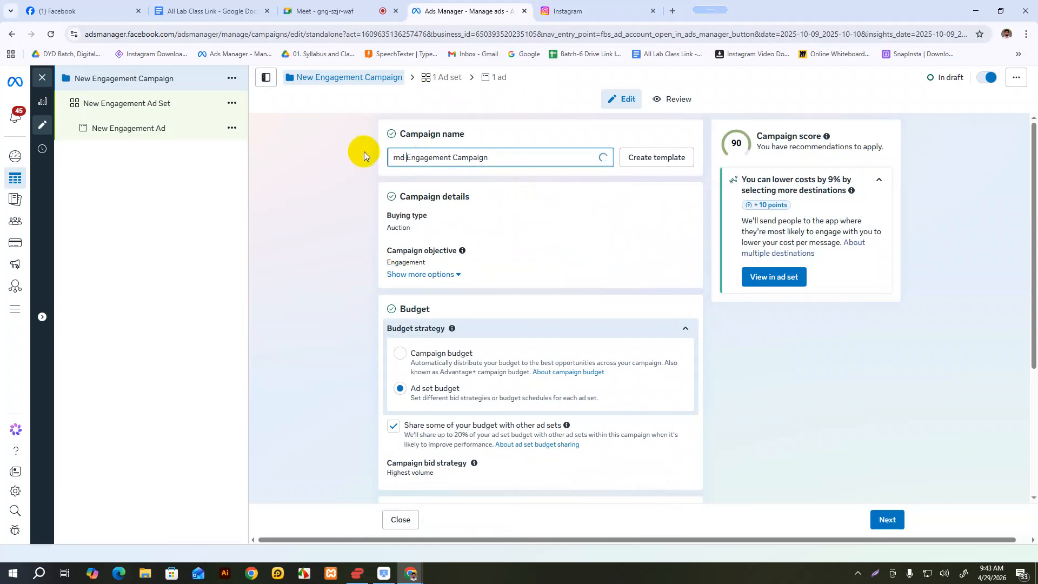
double_click(489, 158)
type("fo")
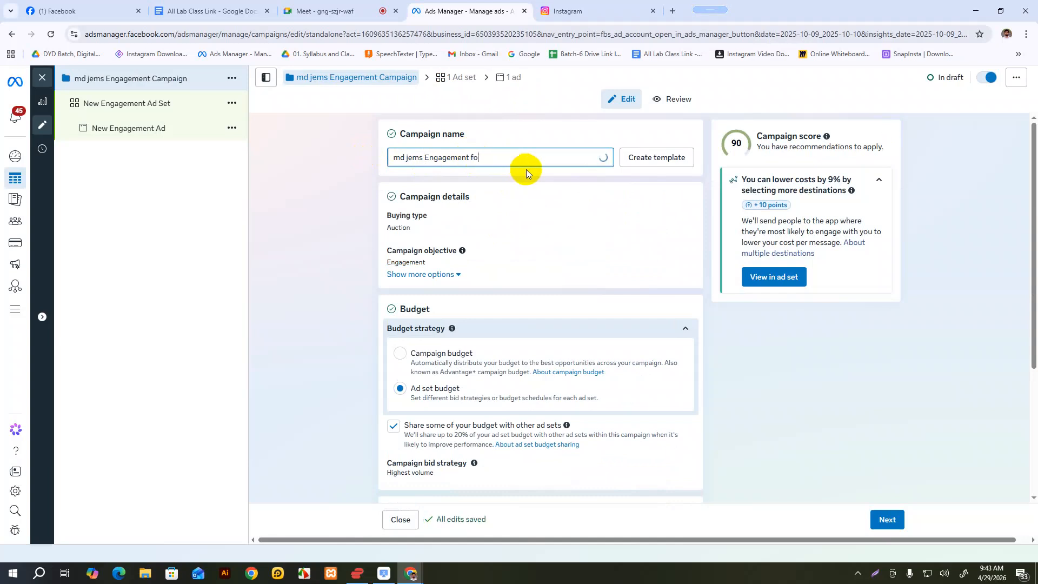
type("r like follow")
left_click(528, 127)
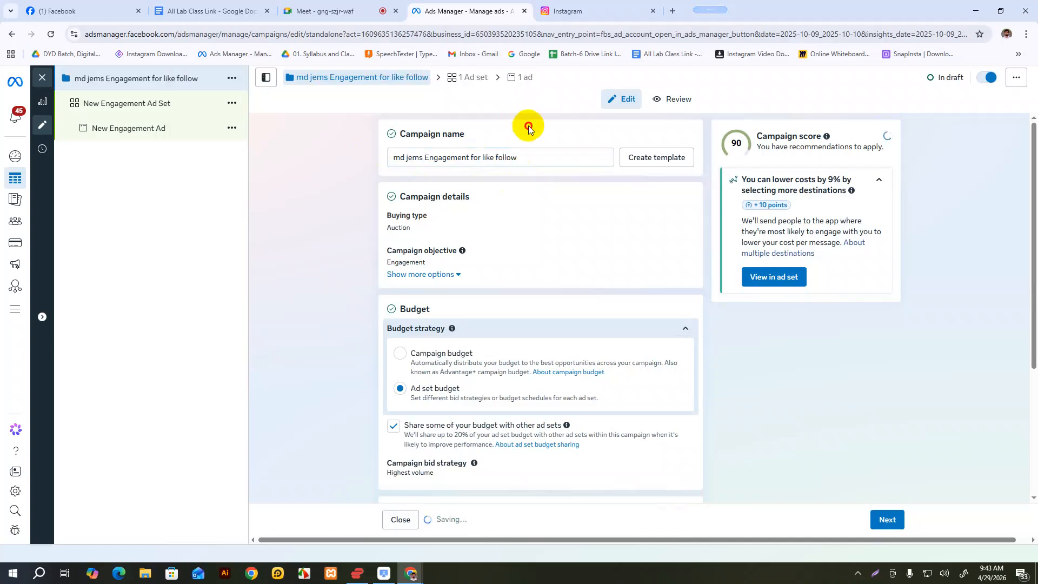
Set the engagement ad set's conversion location to Instagram or Facebook and keep only the Instagram profile as the destination.
left_click(887, 519)
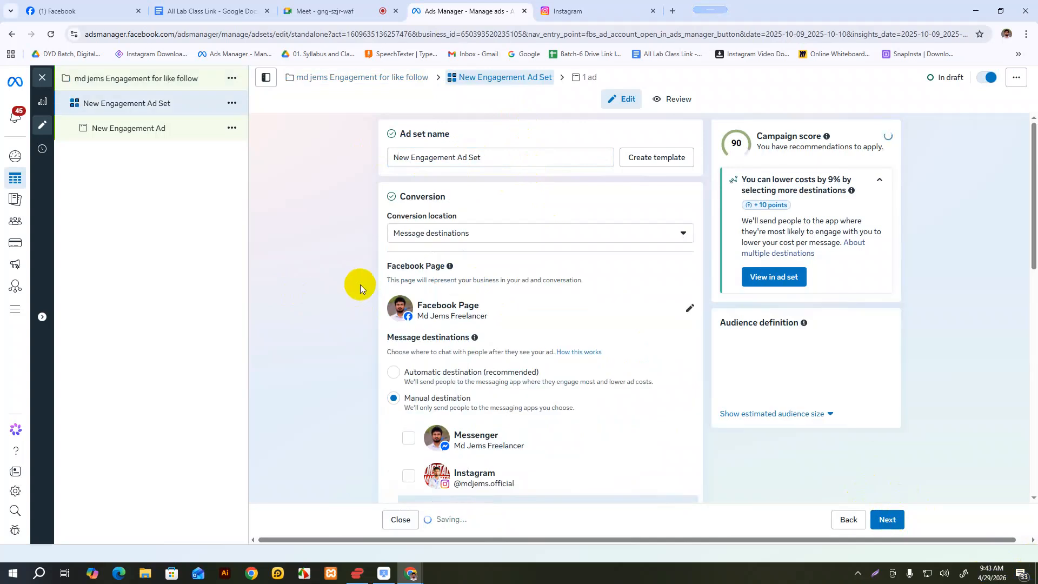
left_click(456, 238)
left_click(442, 413)
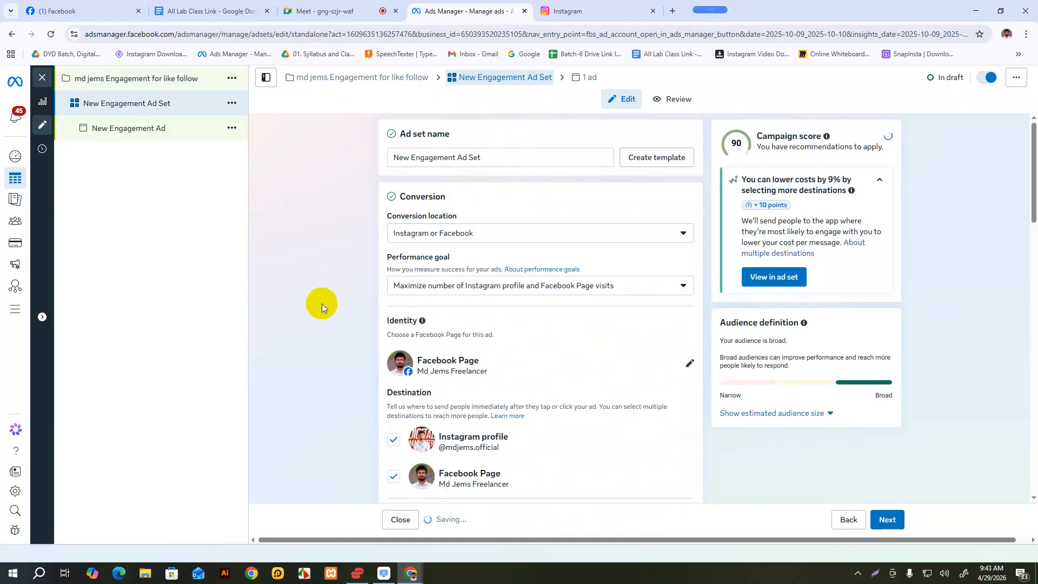
scroll(465, 326, "down", 2)
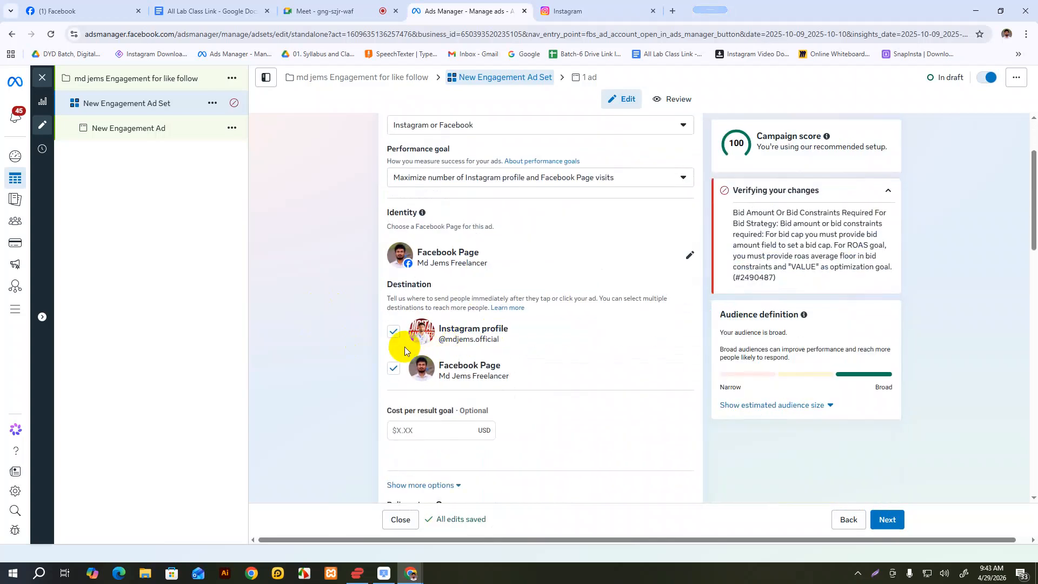
left_click(393, 368)
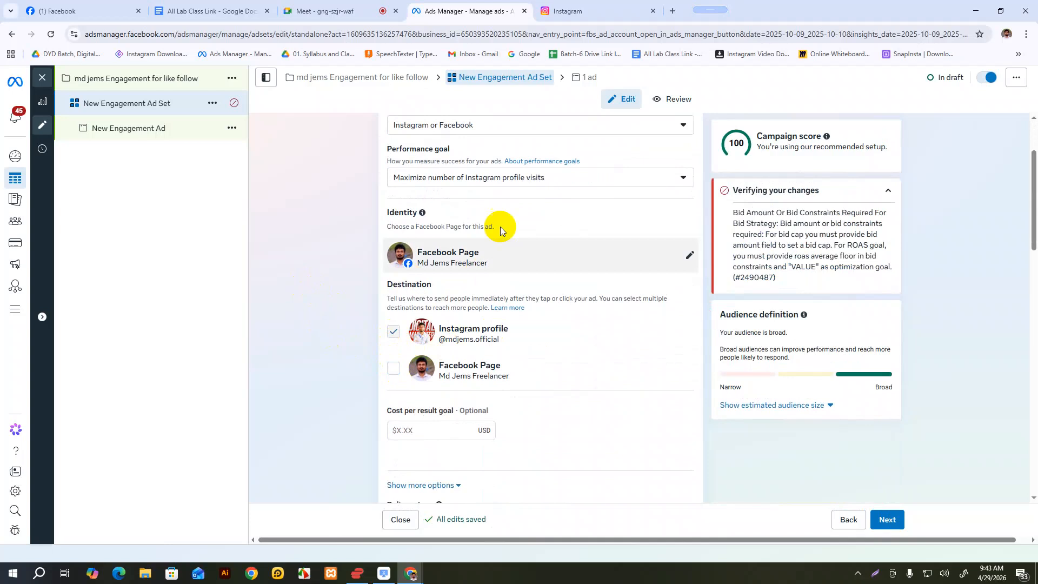
Change the ad set's performance goal to maximize number of Page likes.
left_click(513, 182)
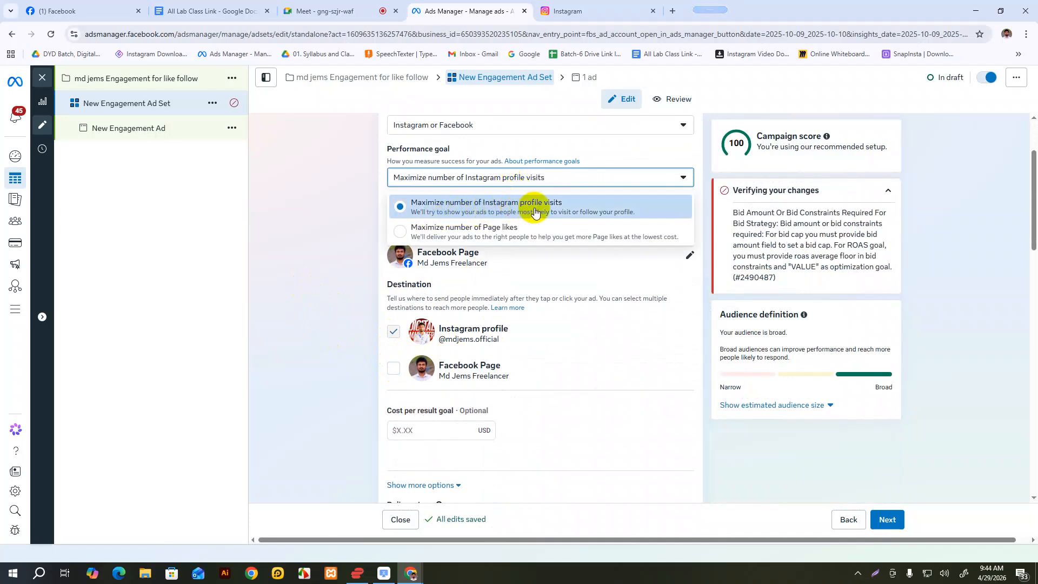
left_click(479, 236)
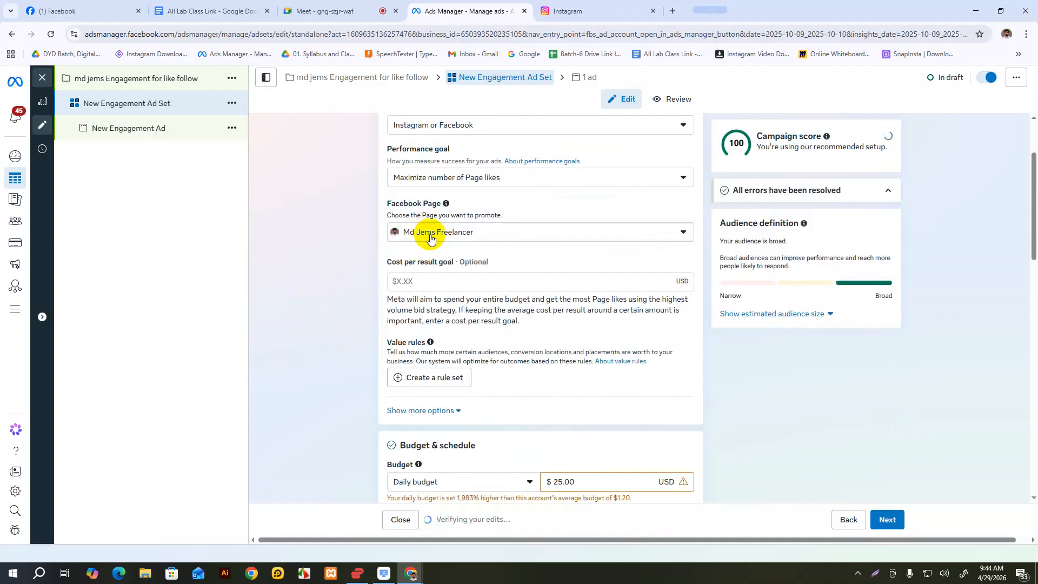
Set the performance goal to maximize Instagram profile and Facebook Page visits, and deselect the Facebook Page destination.
scroll(430, 238, "up", 1)
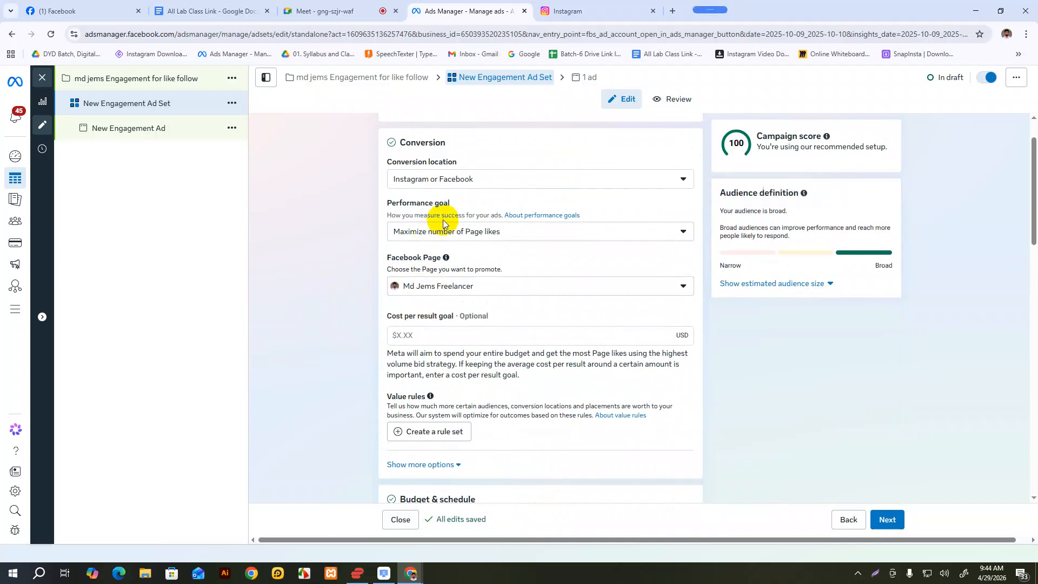
left_click(492, 232)
left_click(512, 265)
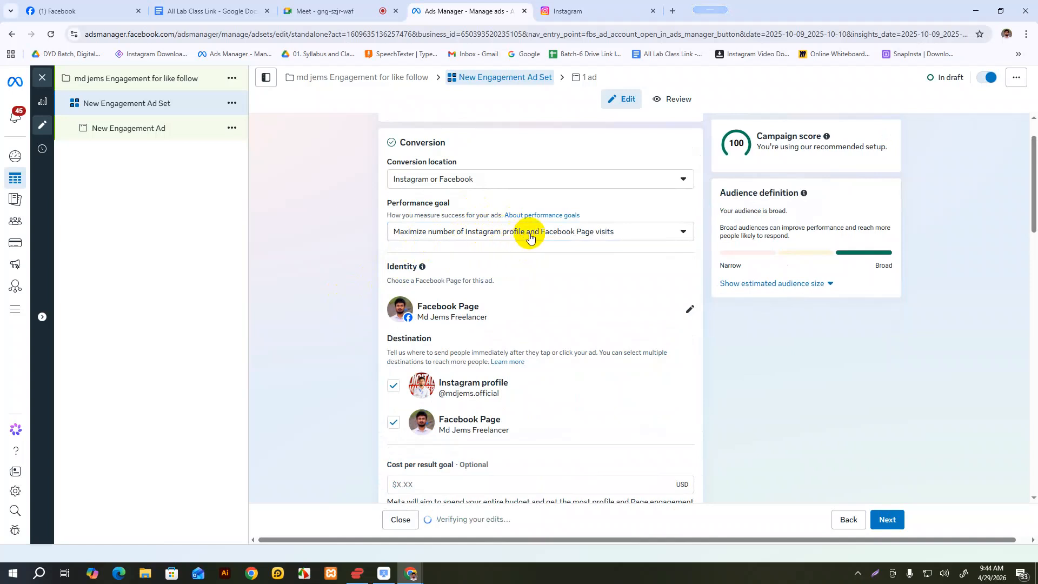
scroll(398, 369, "down", 1)
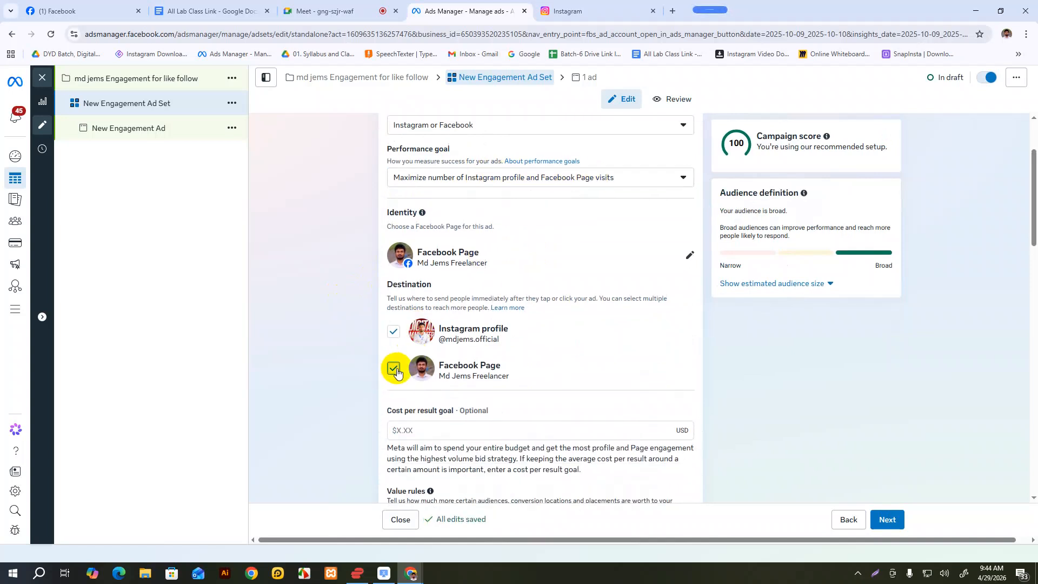
left_click(394, 369)
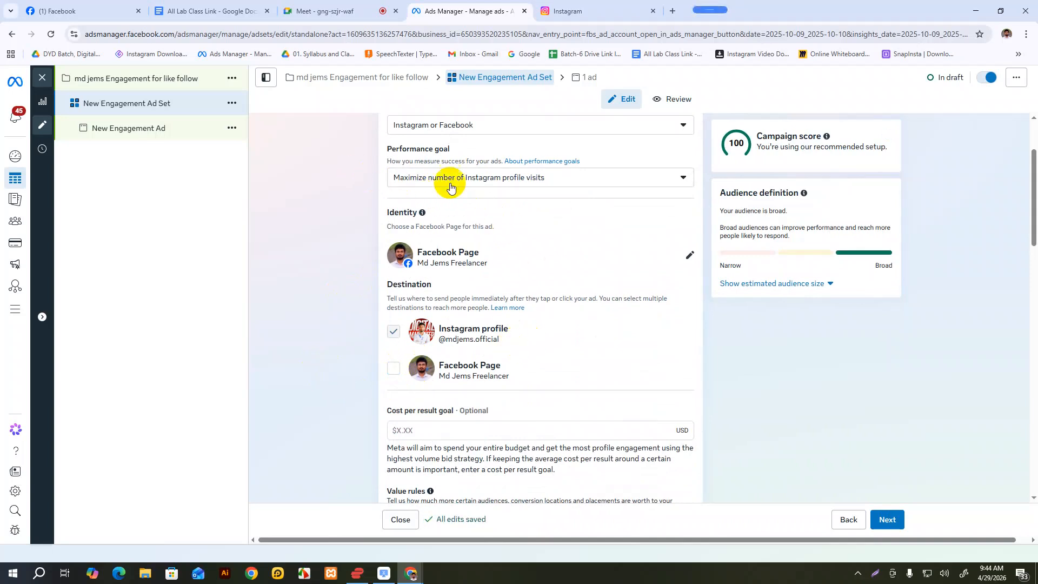
Close the engagement ad set after looking over its remaining settings, and discard the draft campaign.
scroll(551, 184, "down", 7)
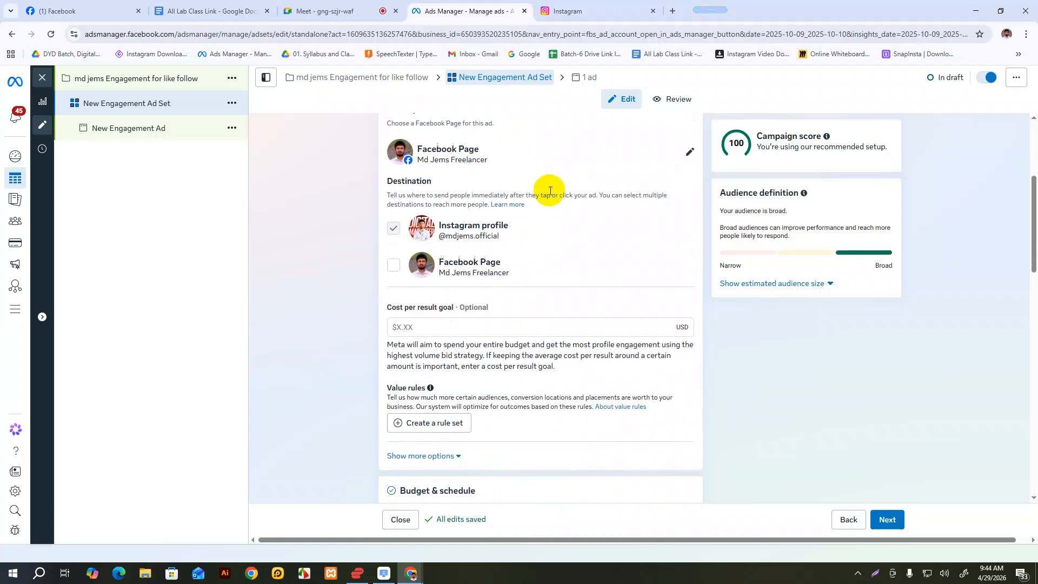
scroll(543, 216, "down", 8)
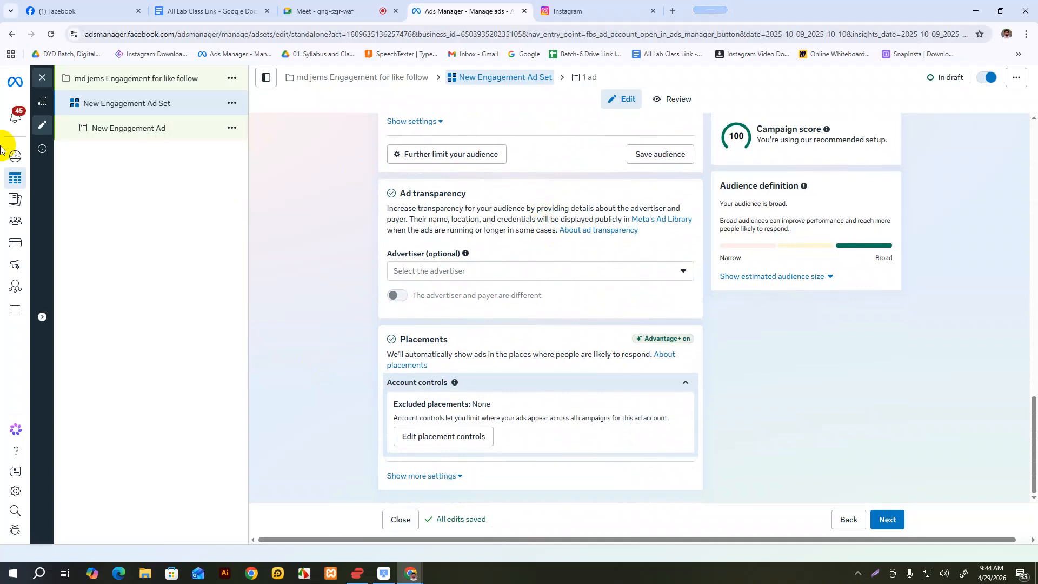
left_click(44, 81)
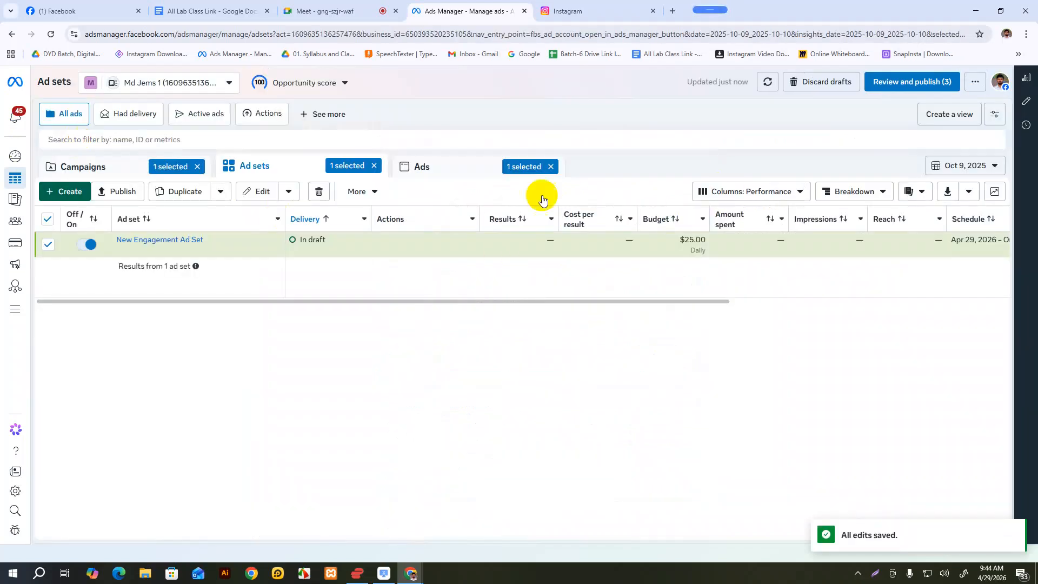
left_click(97, 172)
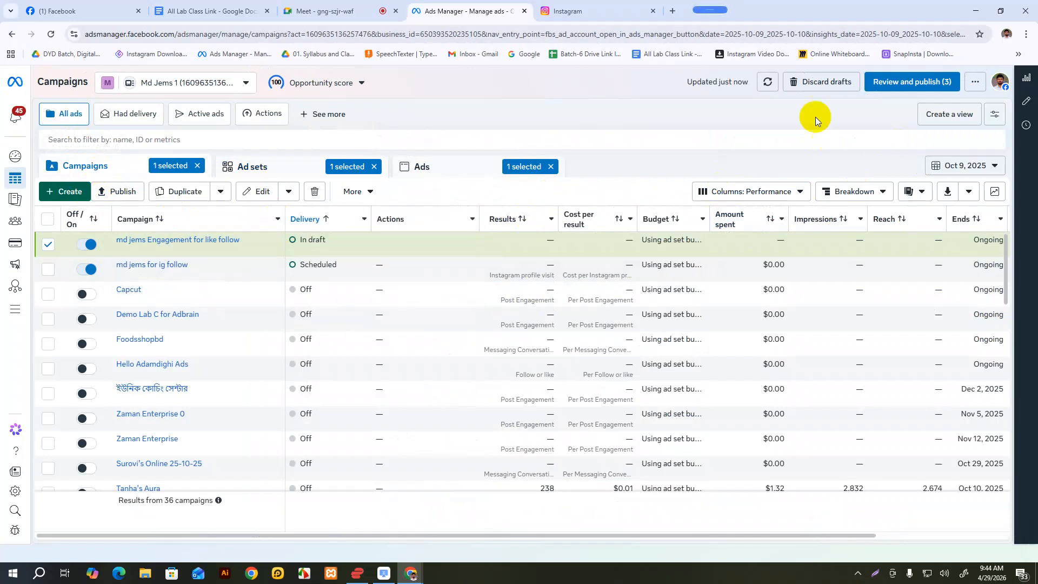
left_click(820, 82)
left_click(611, 269)
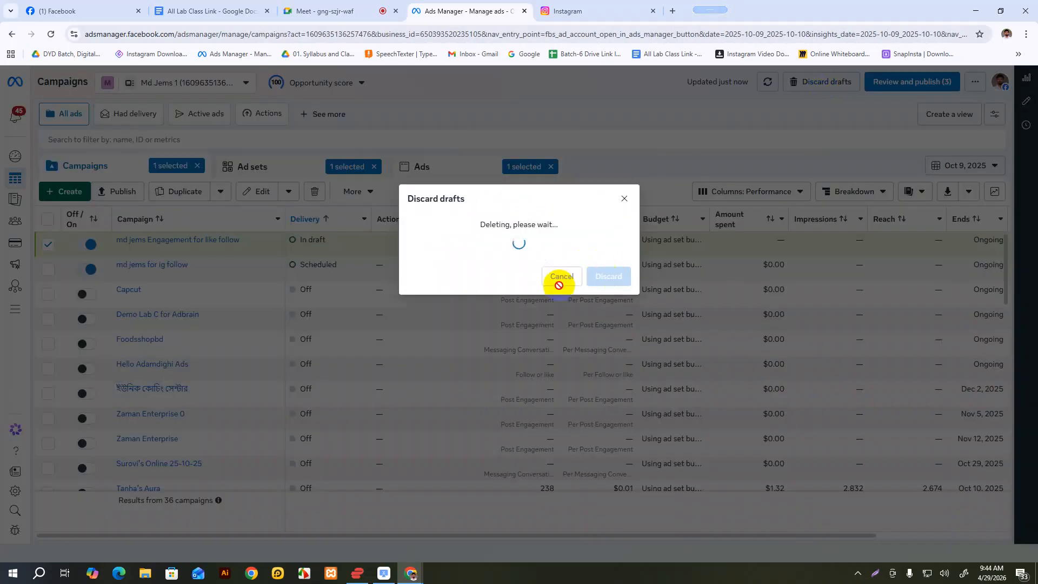